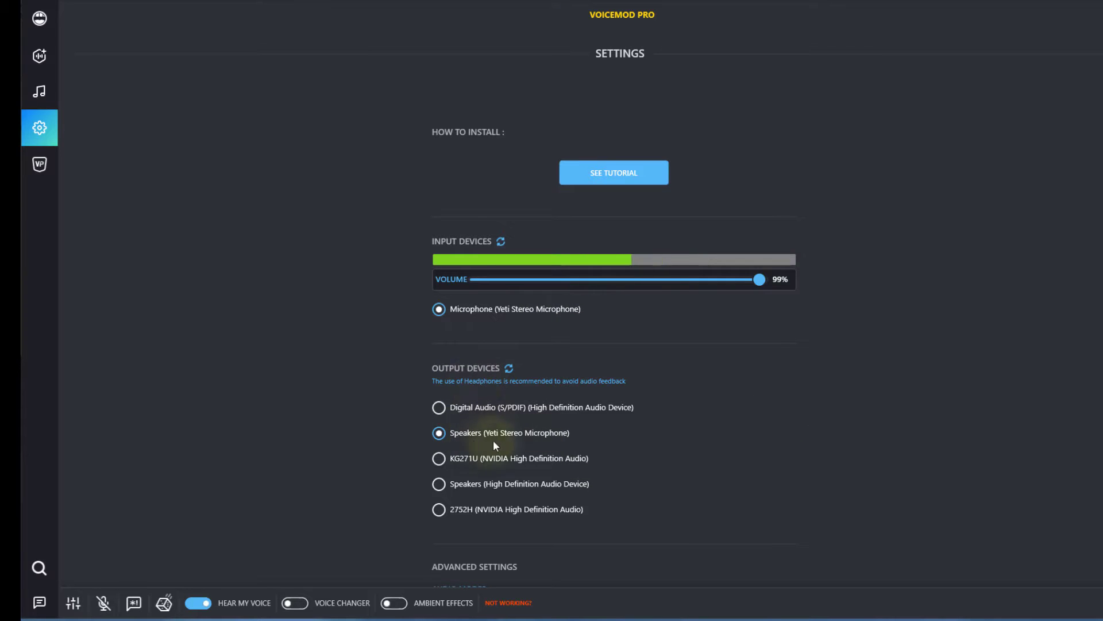
Scroll down the Settings page to review the Keyboard Shortcuts hotkeys
scroll(667, 431, "down", 4)
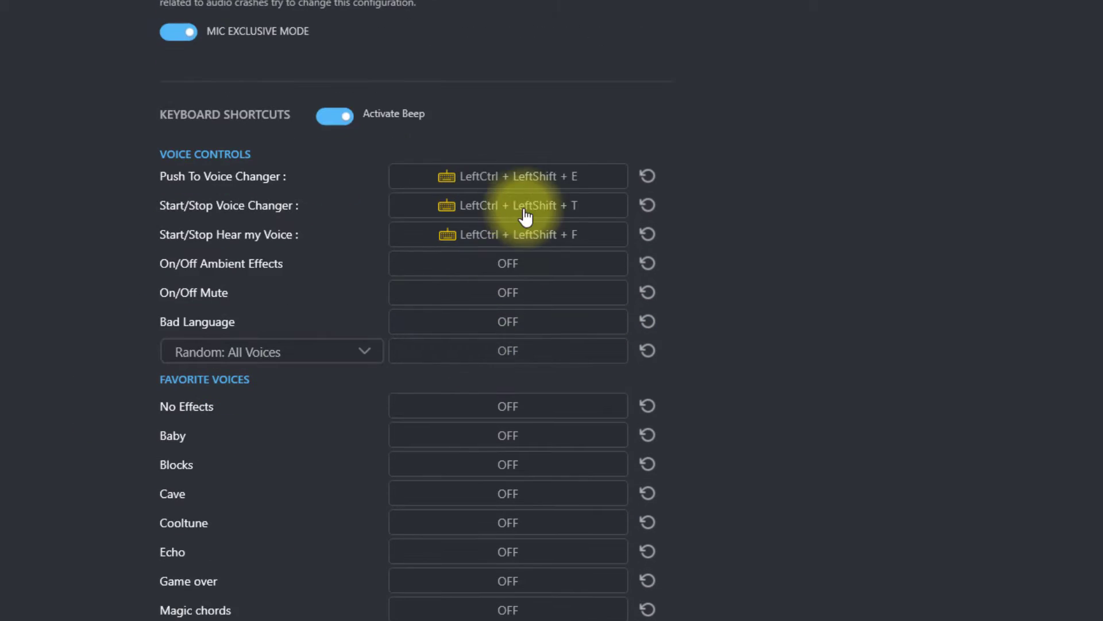
scroll(467, 248, "down", 5)
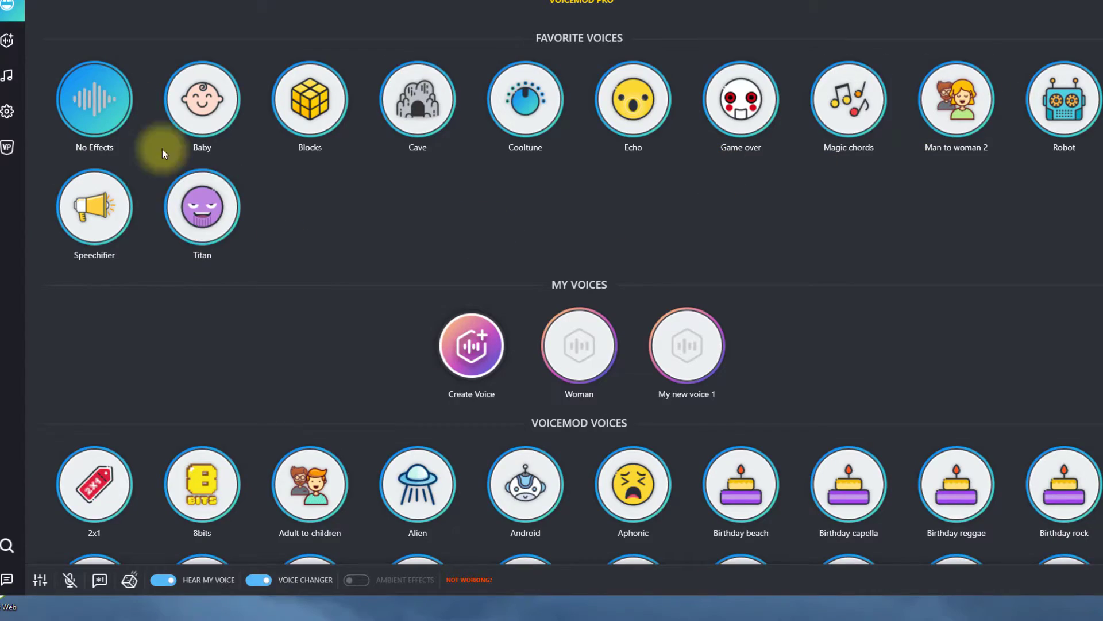
Browse the voice library and switch the Voice Changer on
scroll(525, 143, "down", 8)
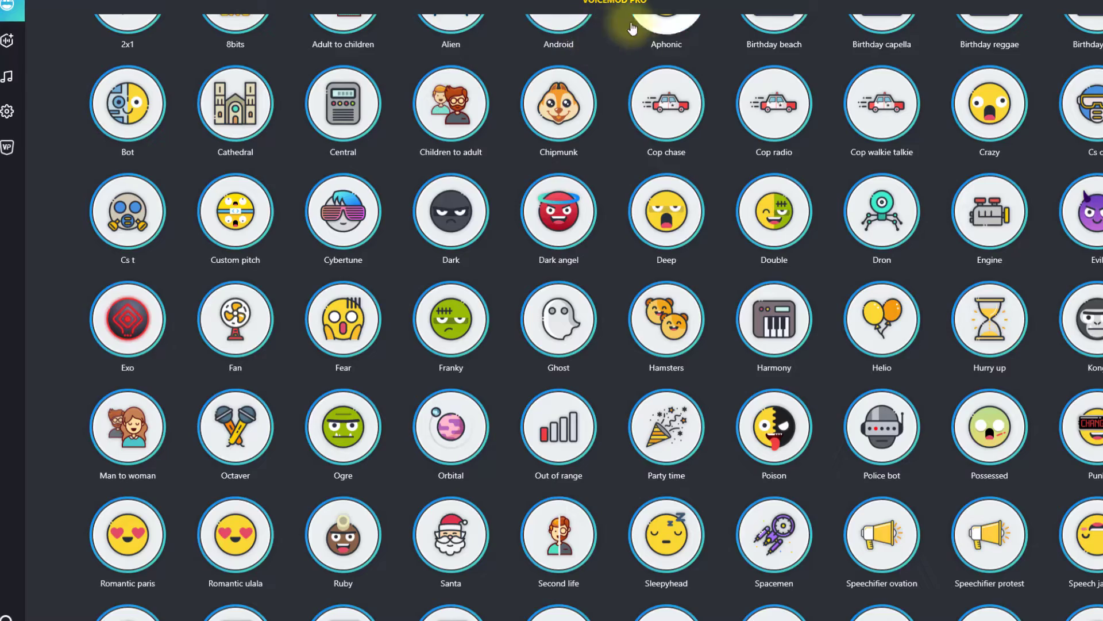
scroll(606, 397, "up", 3)
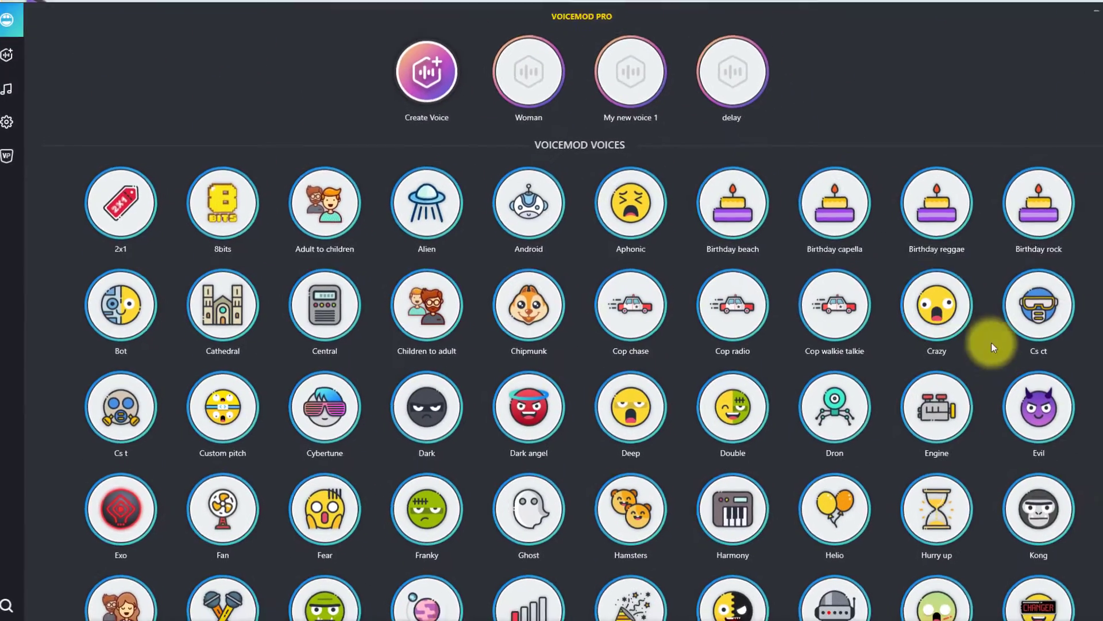
scroll(527, 420, "down", 2)
scroll(469, 418, "down", 3)
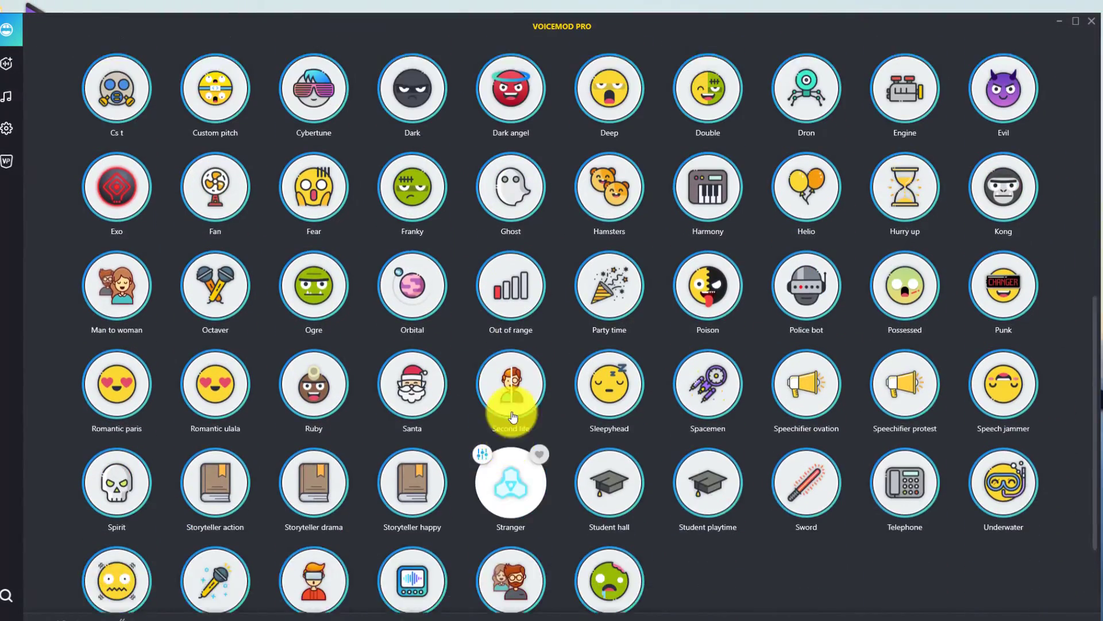
scroll(771, 296, "up", 5)
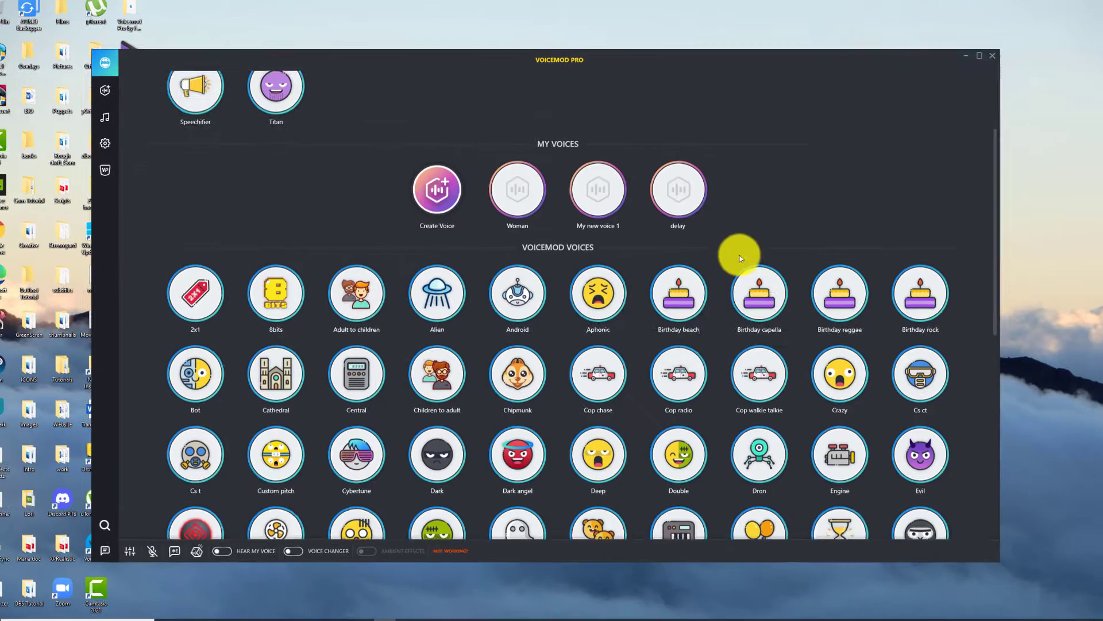
scroll(739, 255, "up", 3)
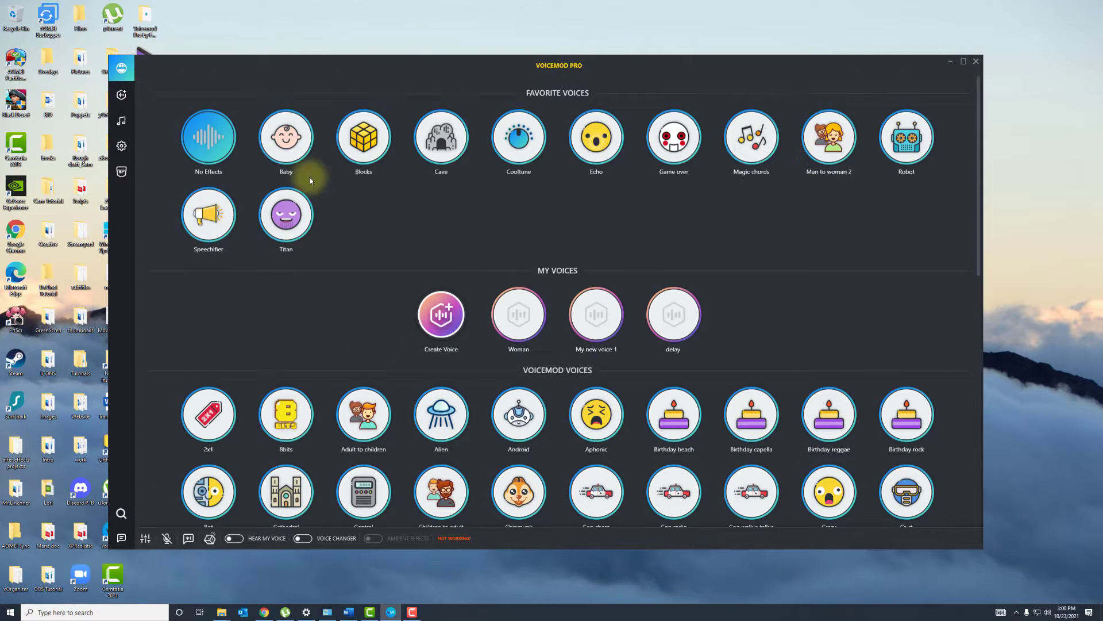
left_click(308, 540)
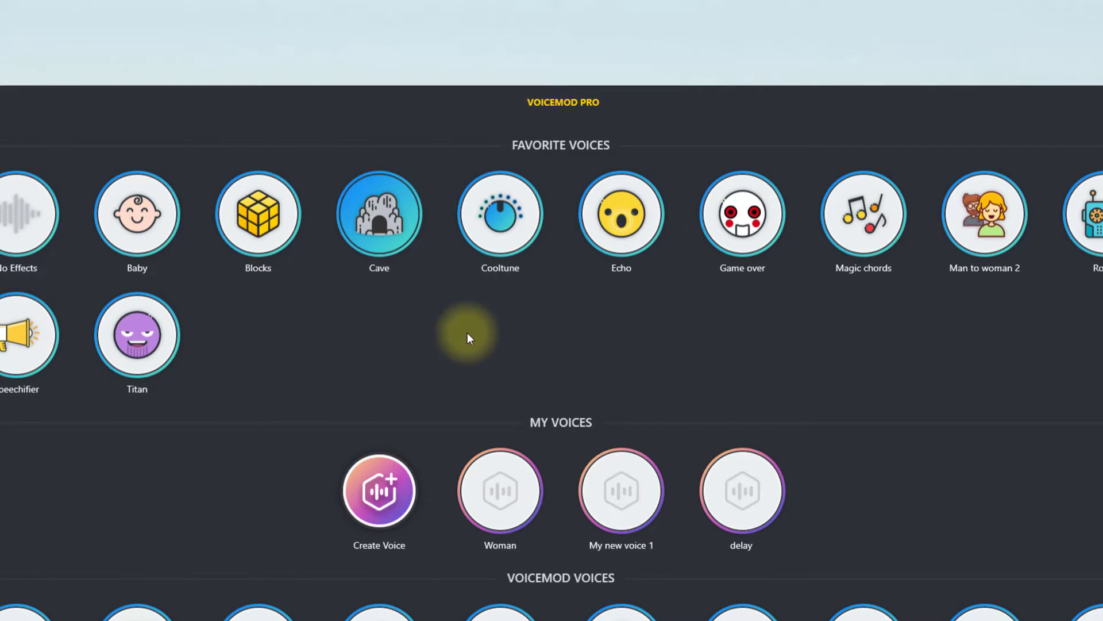
Try Echo and Game over, then make Titan the active voice with Ambient Effects on
left_click(606, 261)
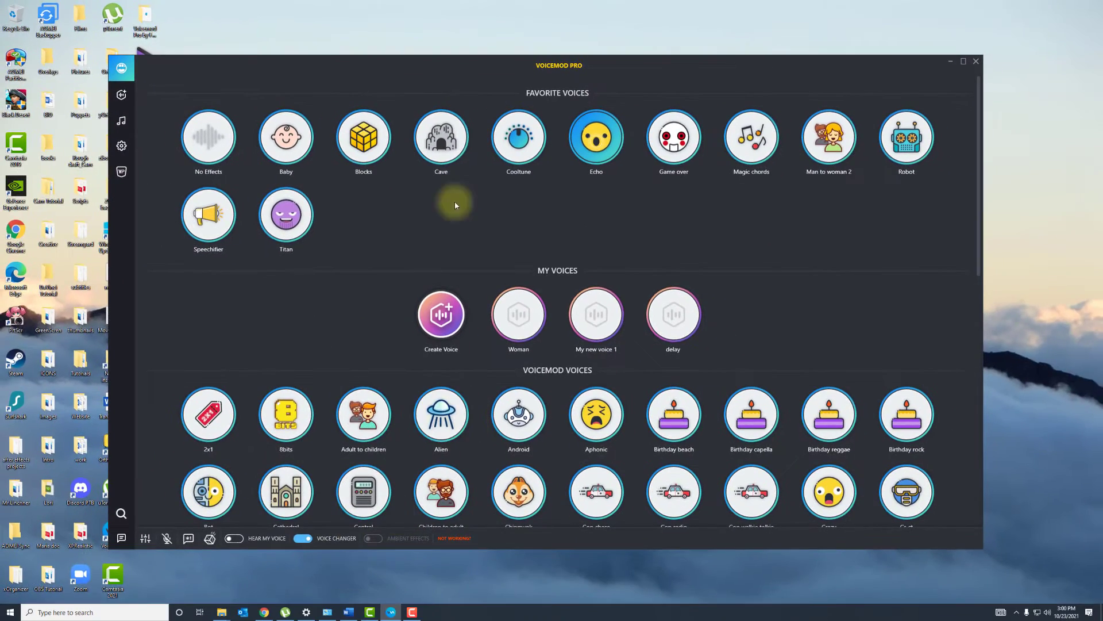
left_click(680, 158)
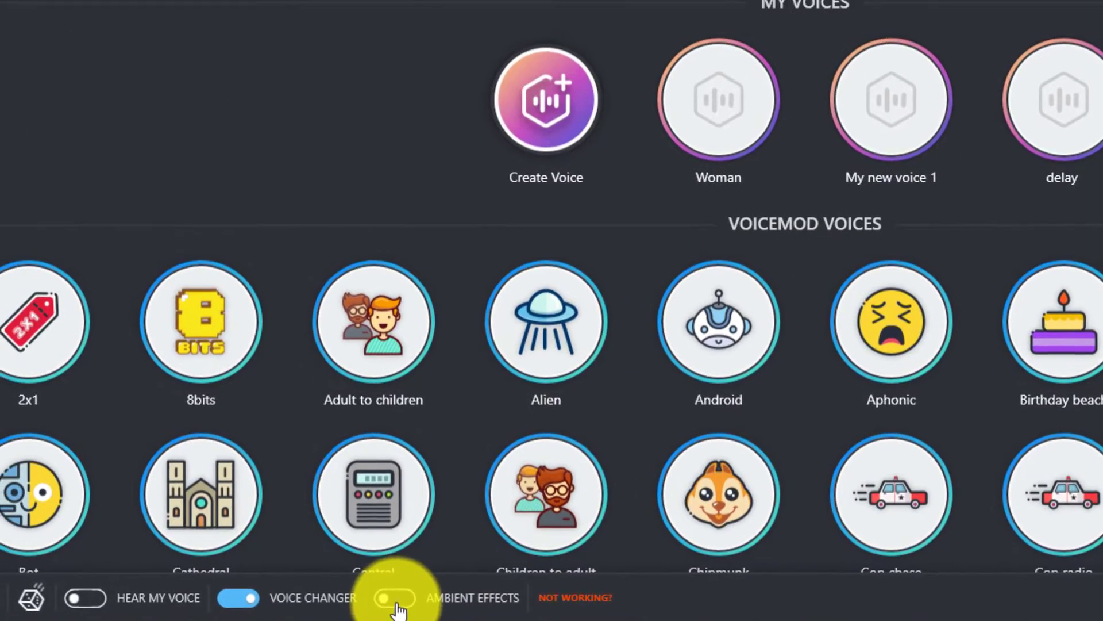
left_click(395, 599)
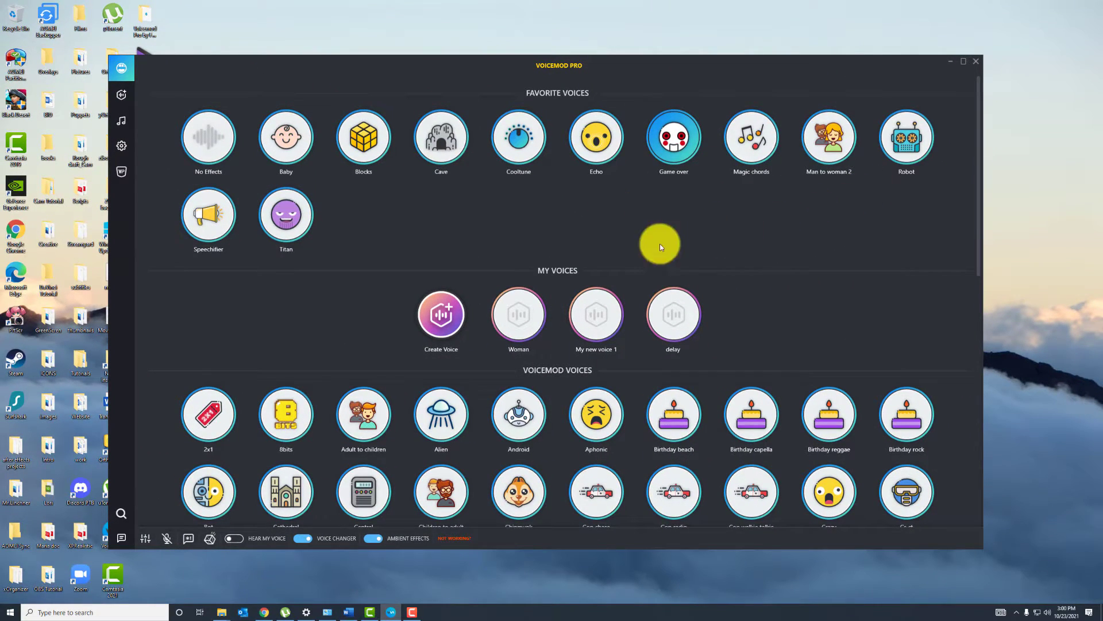
left_click(313, 235)
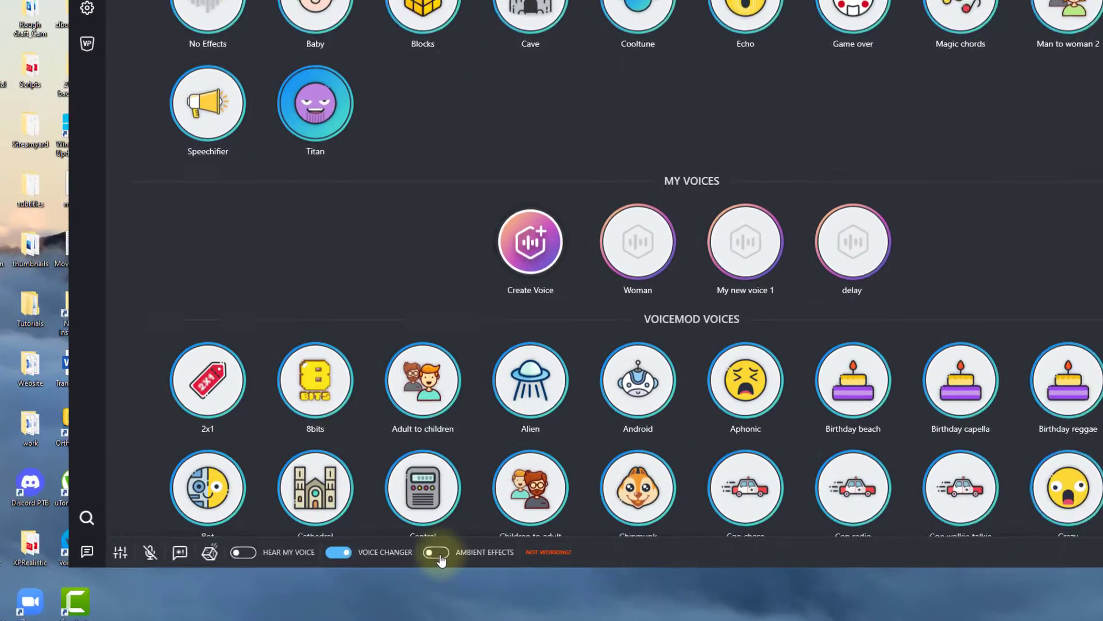
left_click(439, 554)
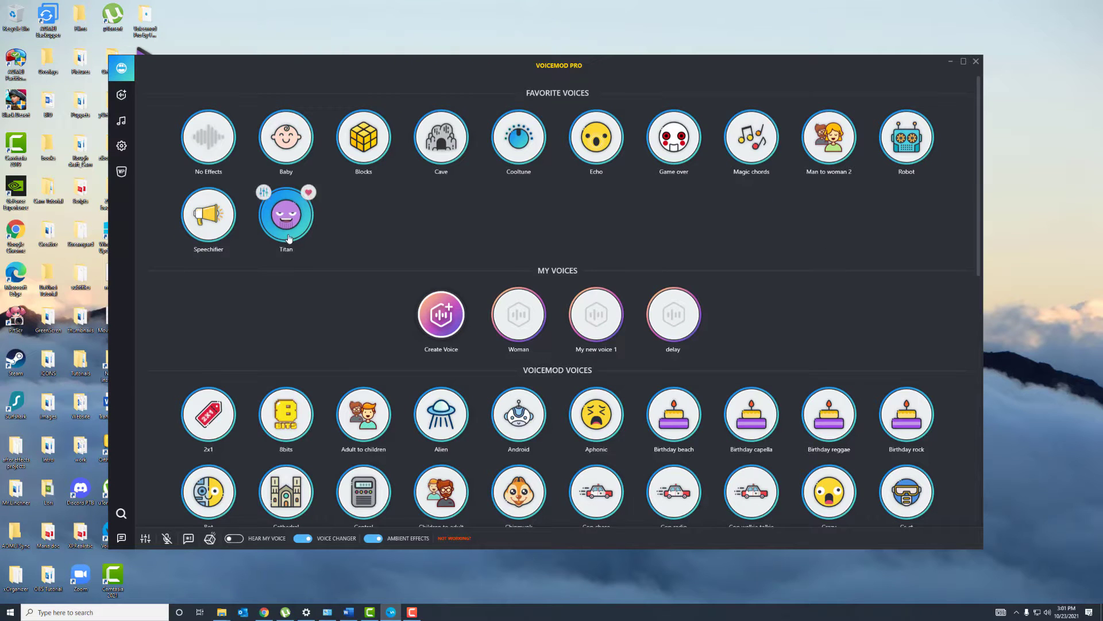
Turn ambient effects off and try the Dark, Deep, Double, Dron and Engine voices
left_click(375, 538)
scroll(517, 403, "down", 2)
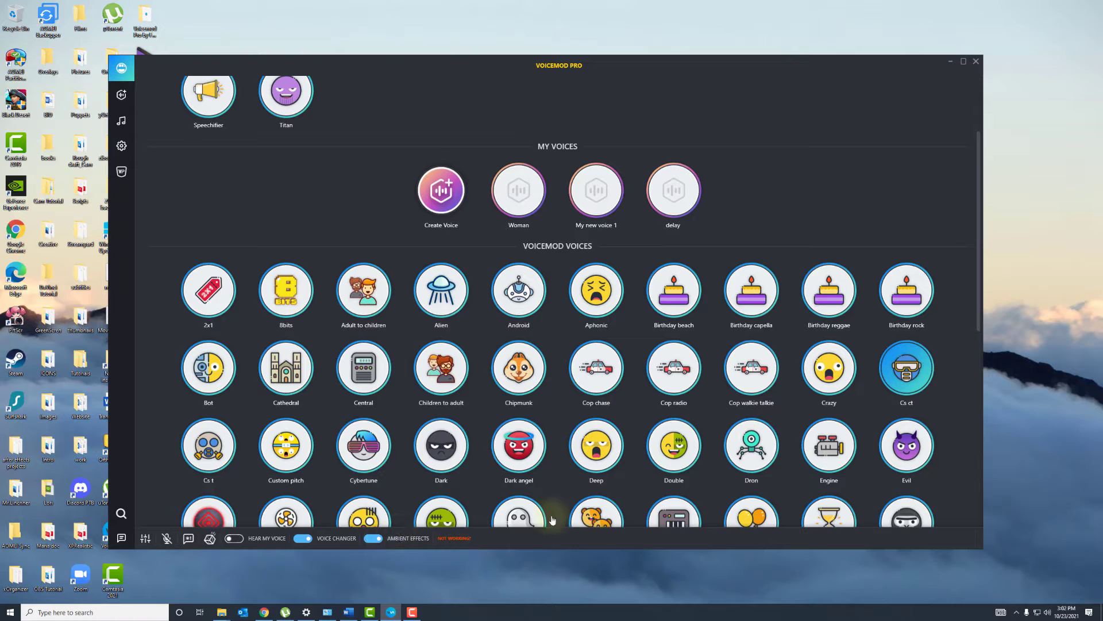
scroll(495, 403, "down", 1)
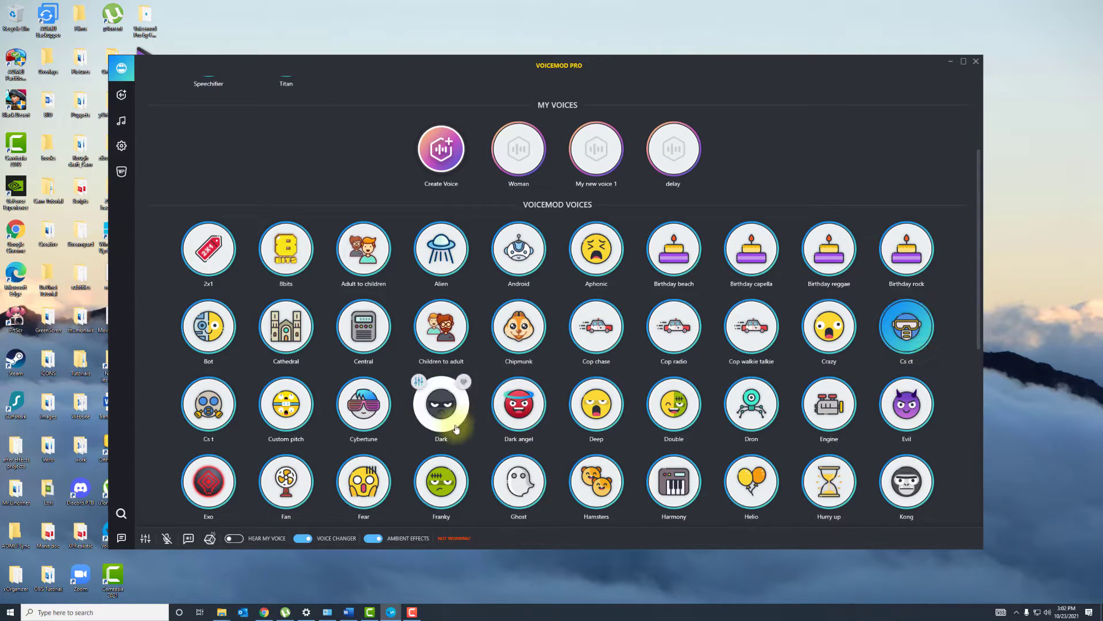
left_click(443, 407)
left_click(598, 411)
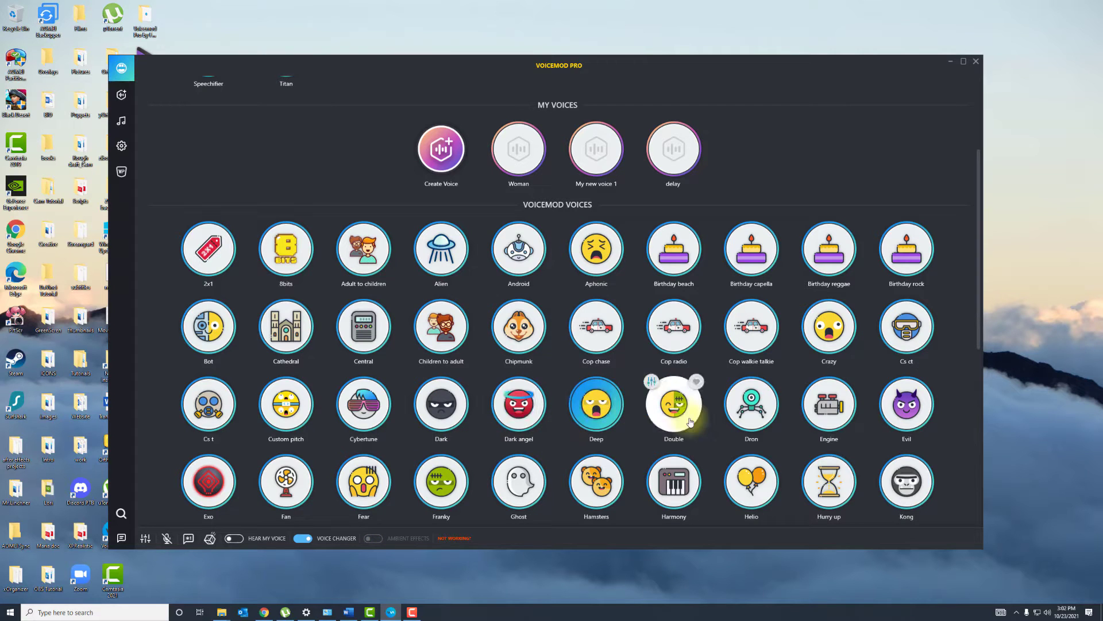
left_click(681, 421)
left_click(751, 409)
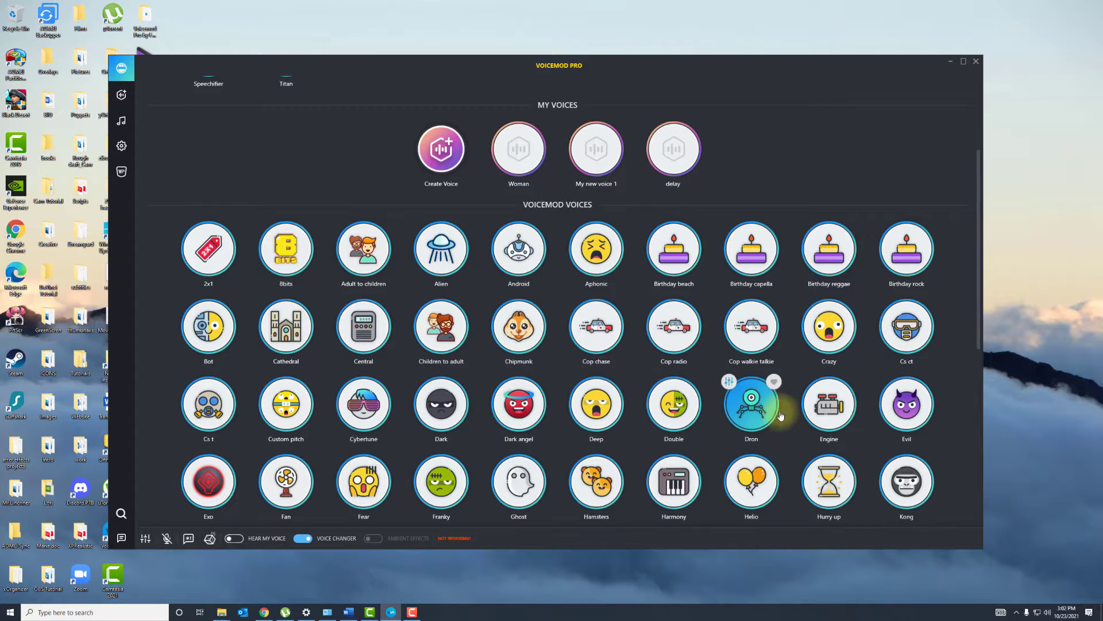
left_click(829, 409)
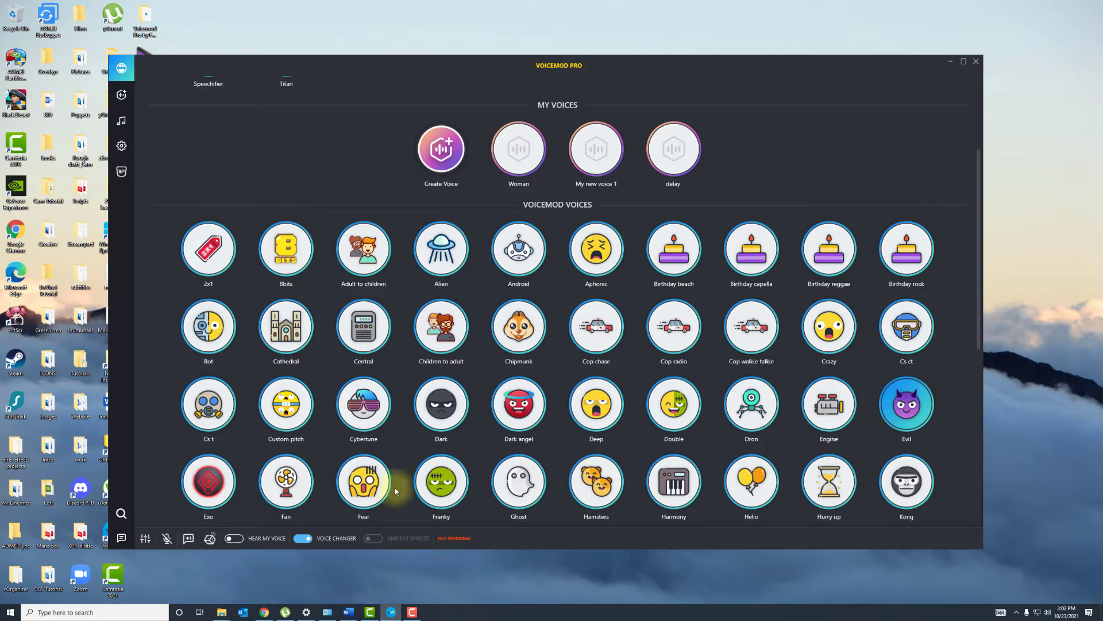
Compare the Fear, Franky and Ghost voices, settling on Franky
left_click(364, 482)
left_click(441, 482)
left_click(519, 483)
left_click(368, 493)
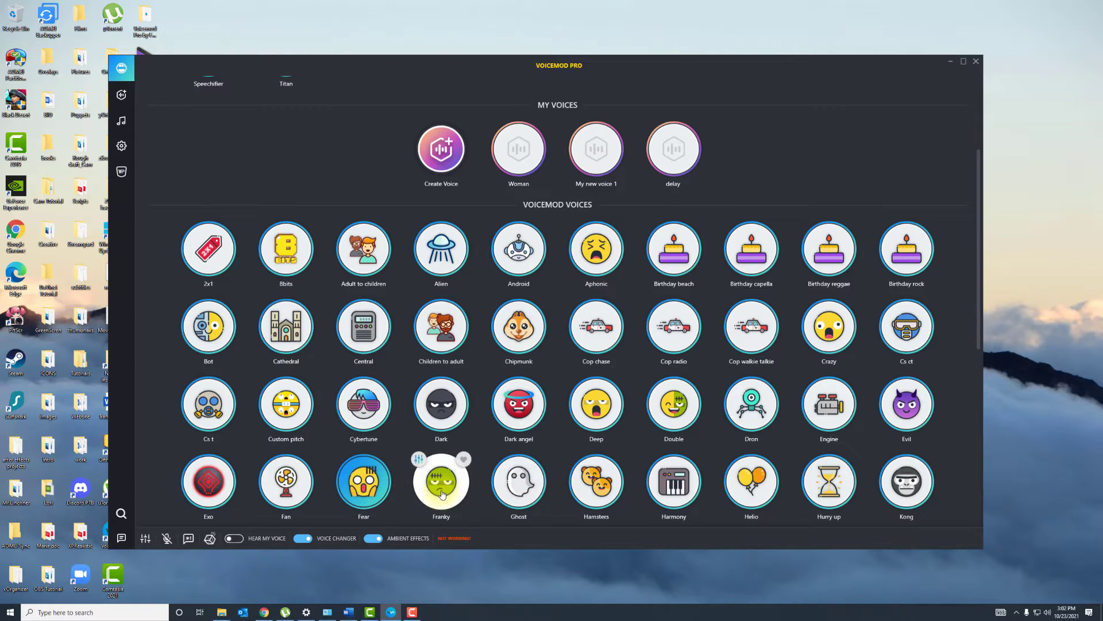
left_click(519, 489)
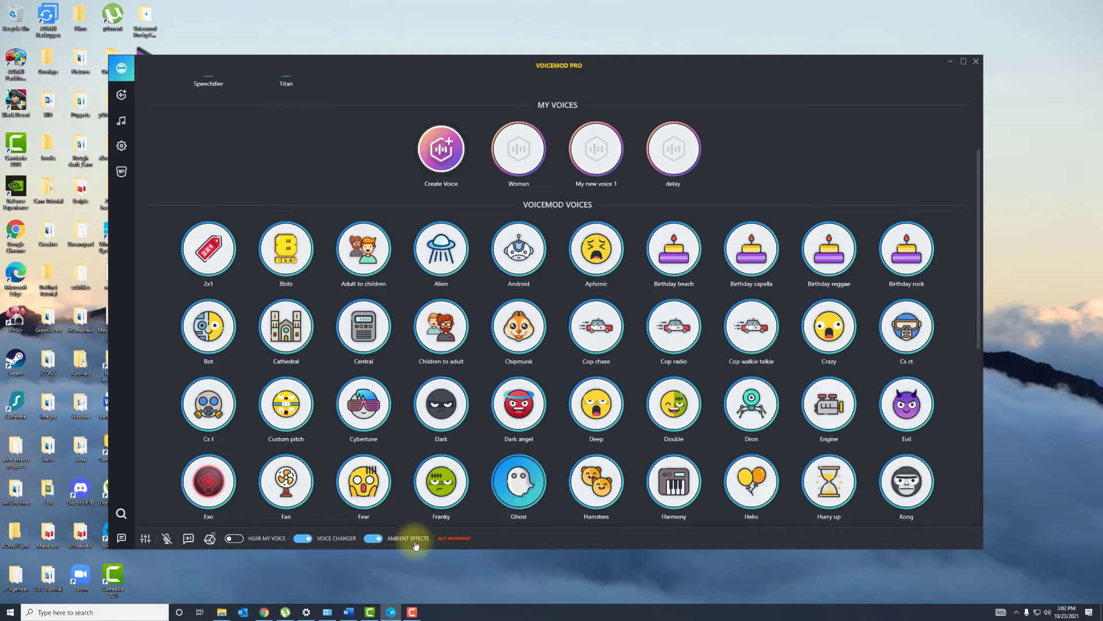
left_click(359, 489)
left_click(373, 538)
Toggle ambient effects while comparing Fear and Franky, ending with Franky active and ambient effects off
left_click(422, 494)
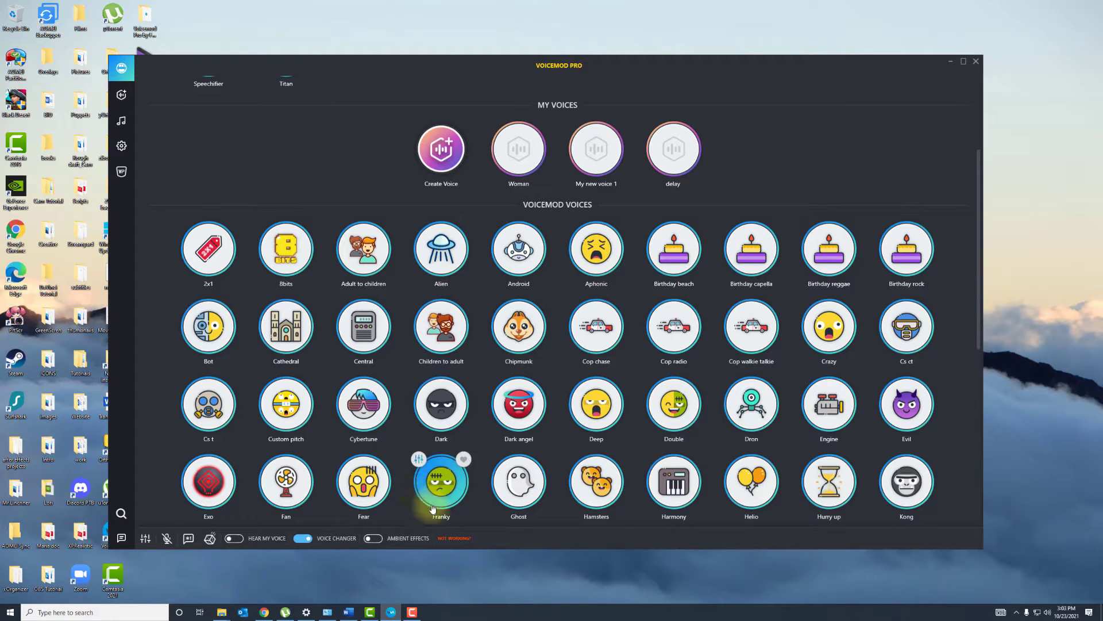
left_click(377, 539)
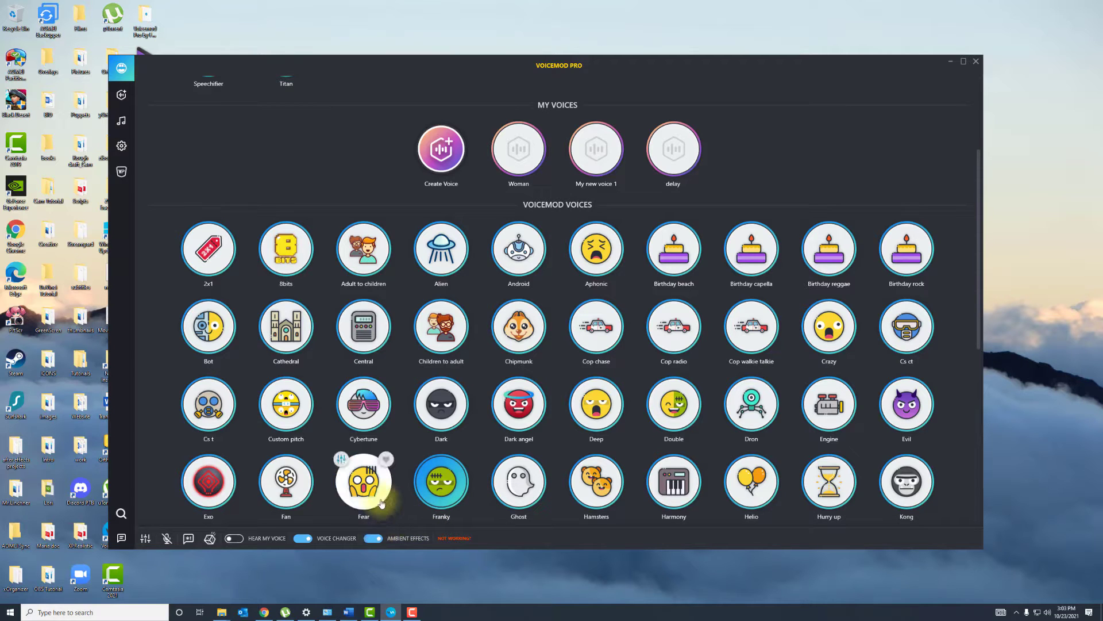
left_click(370, 498)
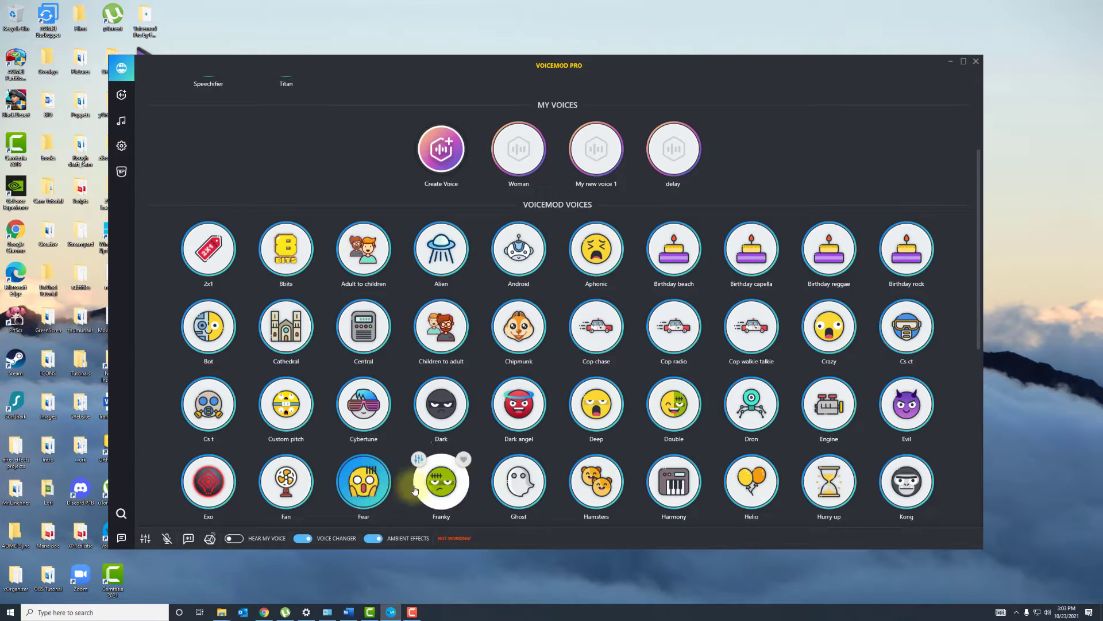
left_click(452, 493)
left_click(373, 538)
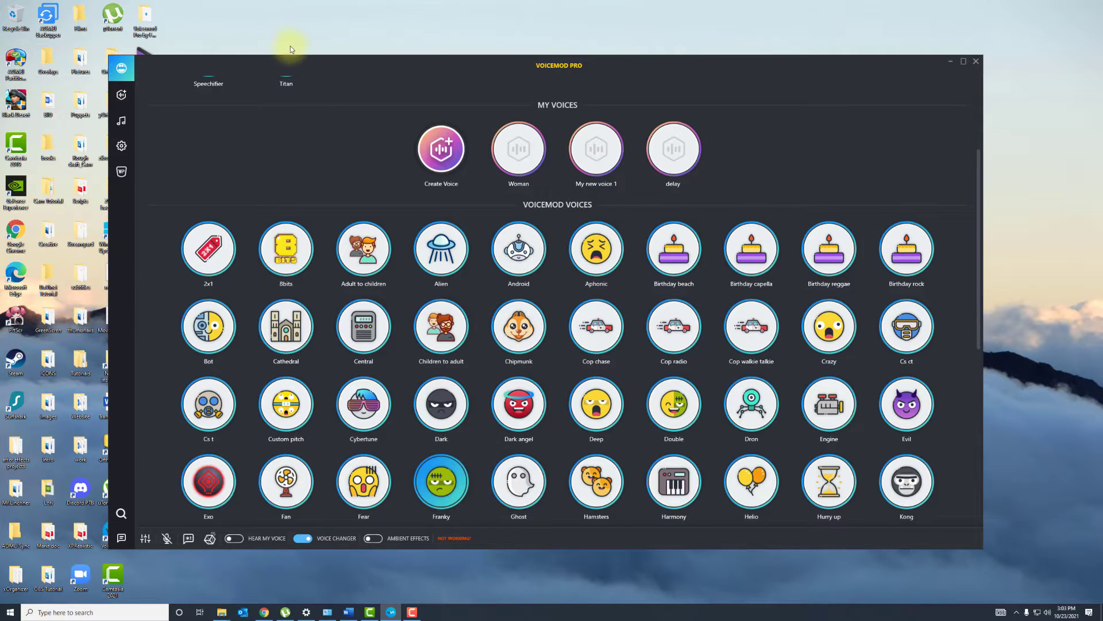
scroll(684, 239, "up", 3)
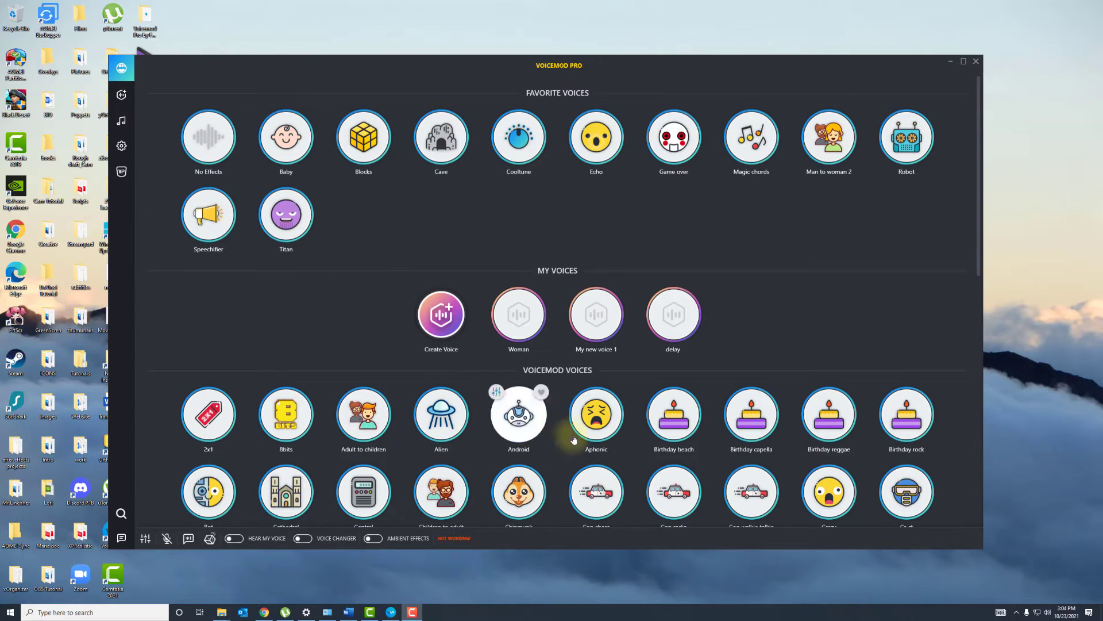
Create My new voice 3 with monitoring on, trying and removing Delay, Reverb and Stereo effects
left_click(446, 349)
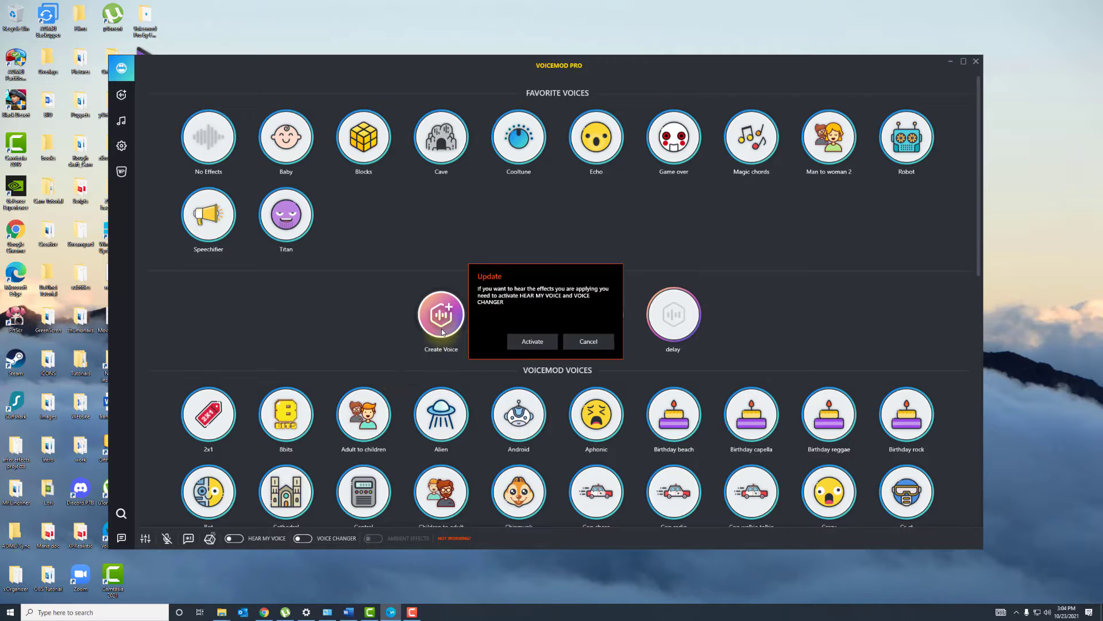
left_click(533, 342)
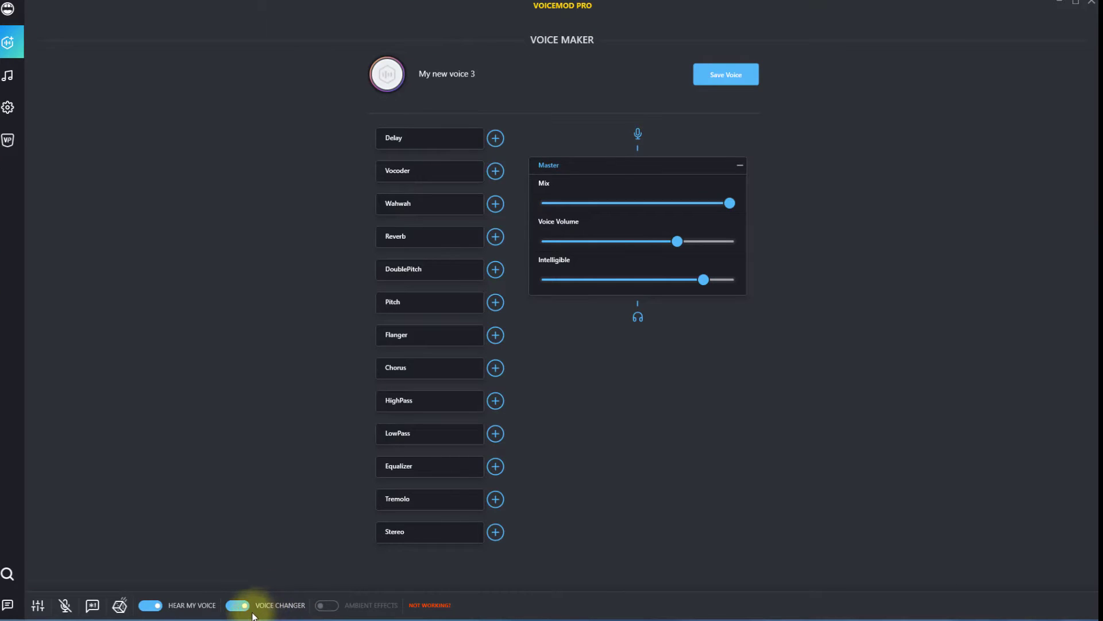
left_click(416, 143)
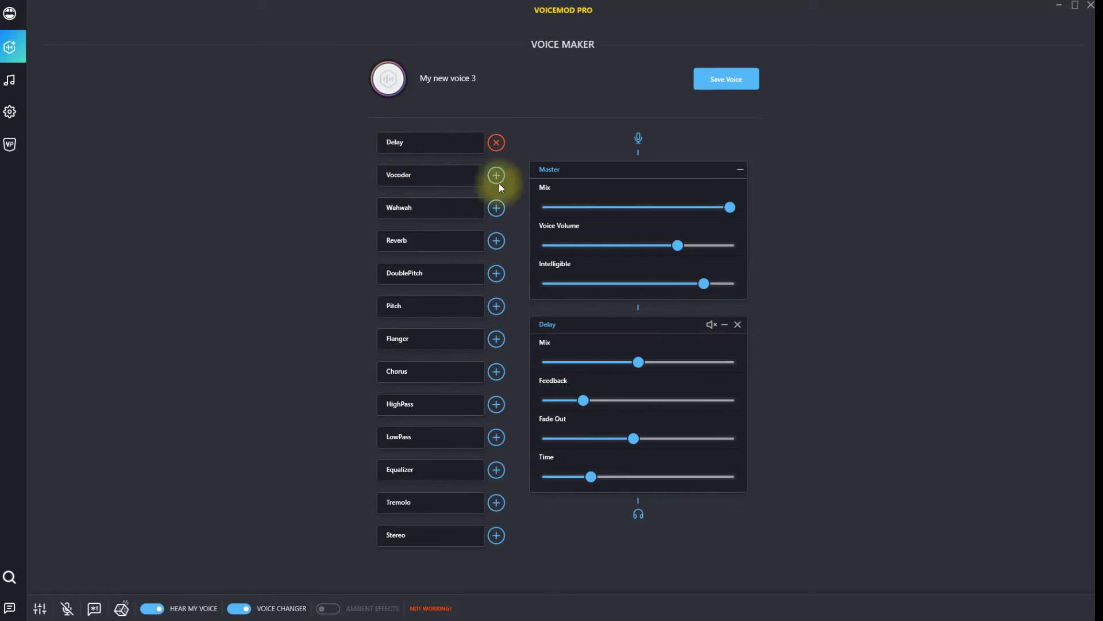
left_click(496, 142)
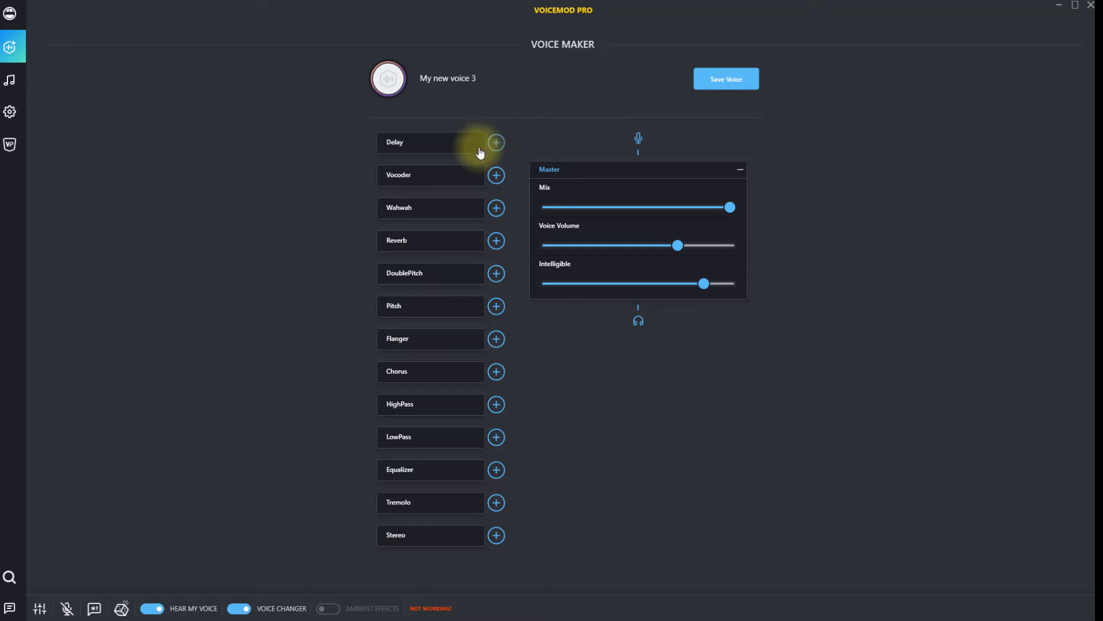
left_click(496, 240)
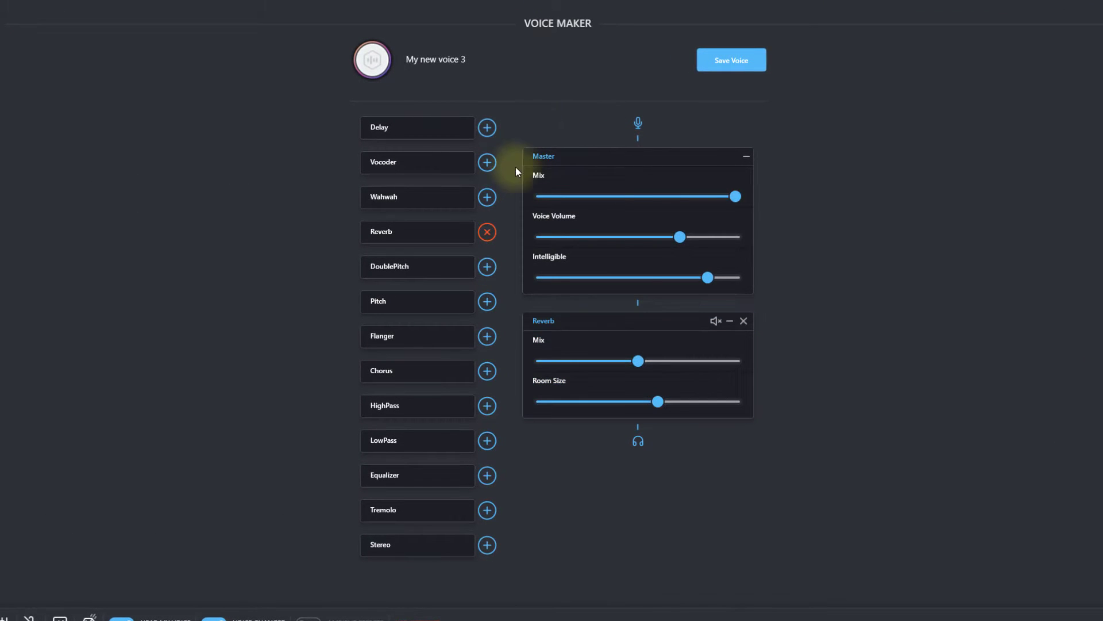
left_click(404, 536)
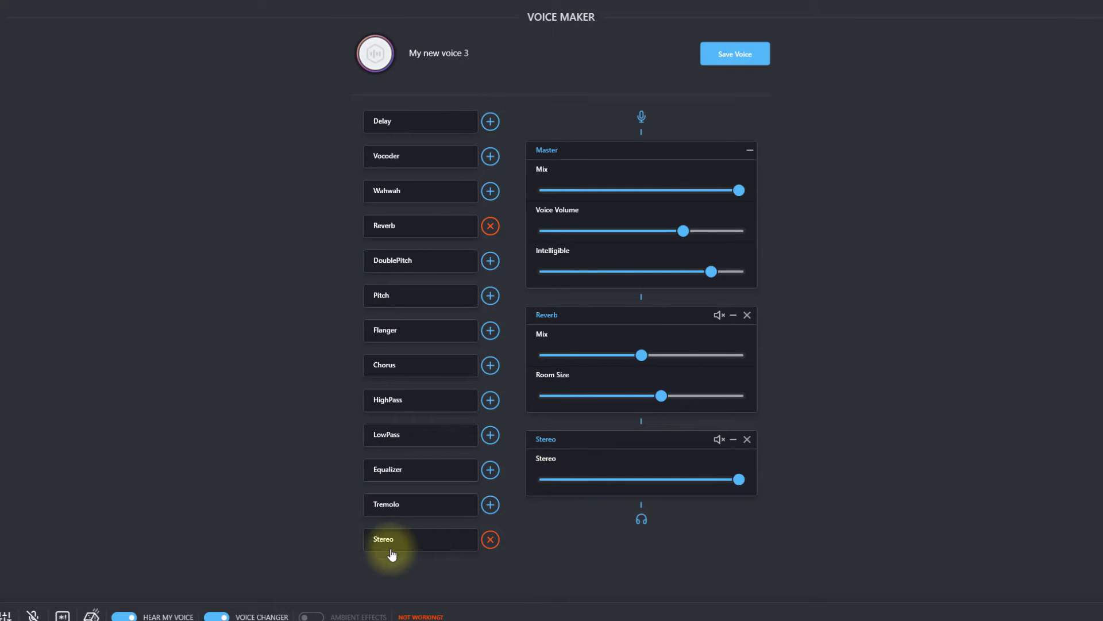
left_click(490, 226)
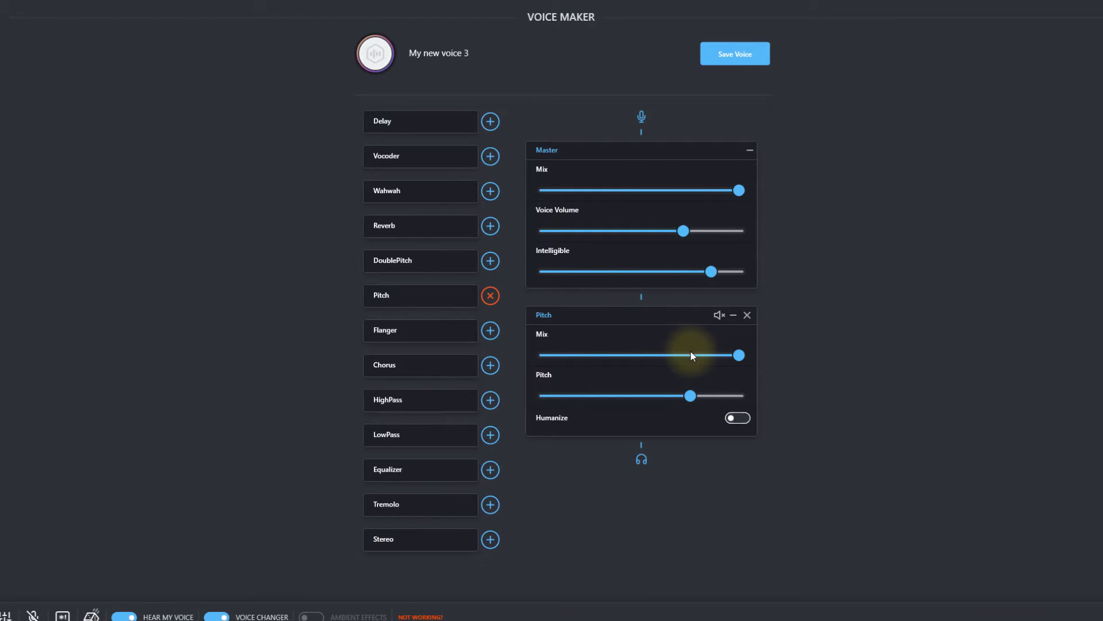
left_click(490, 330)
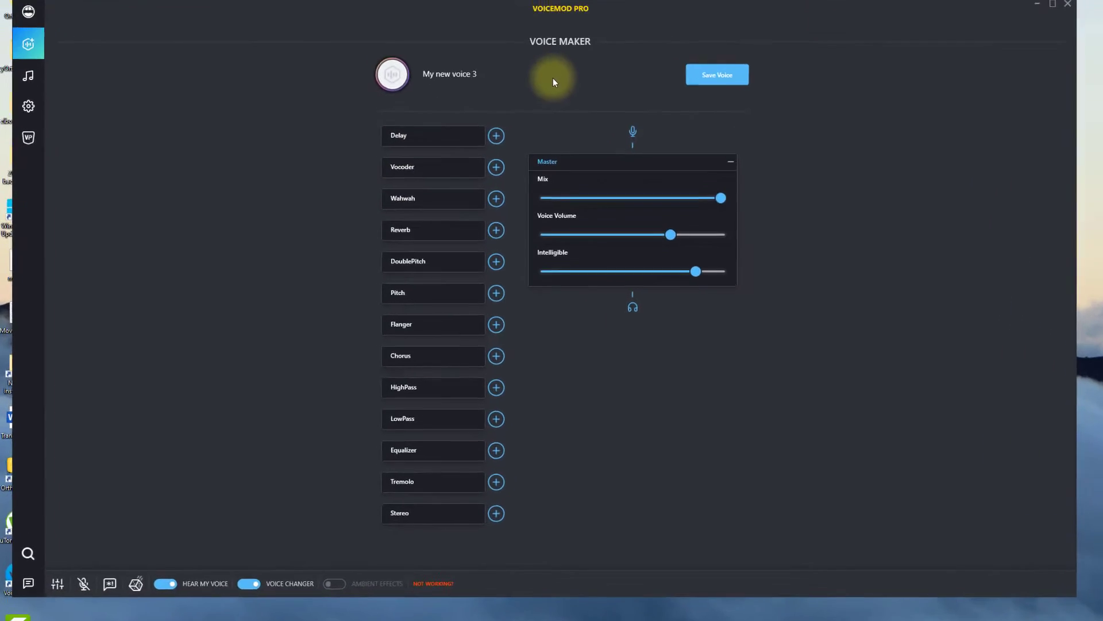
Rename the custom voice to 'New Voice' and save it to My Voices
mouse_move(488, 125)
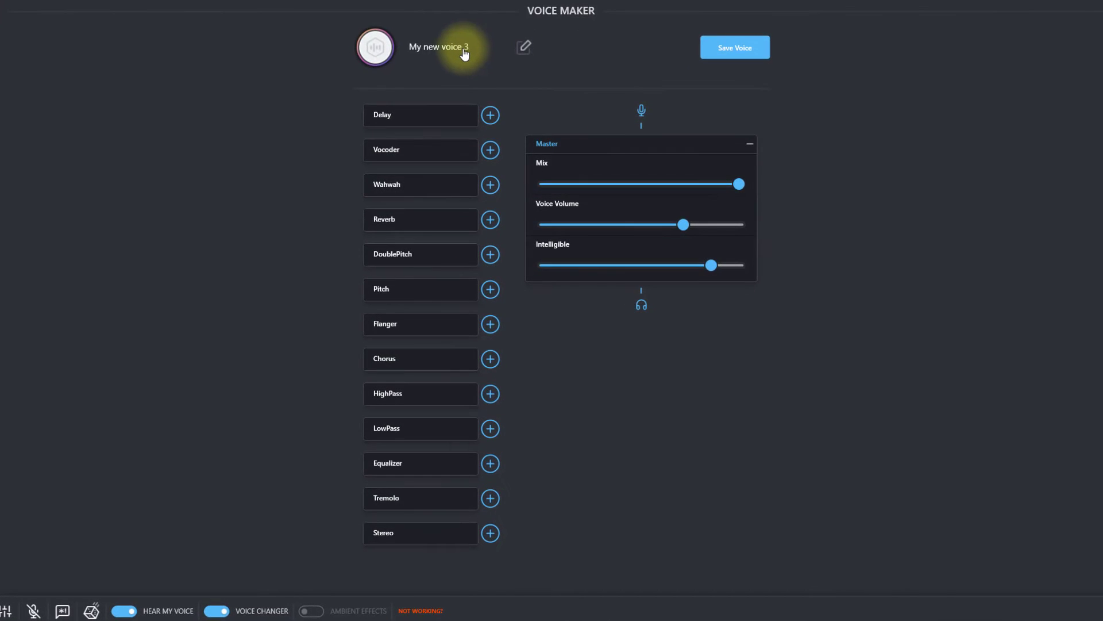
left_click(464, 50)
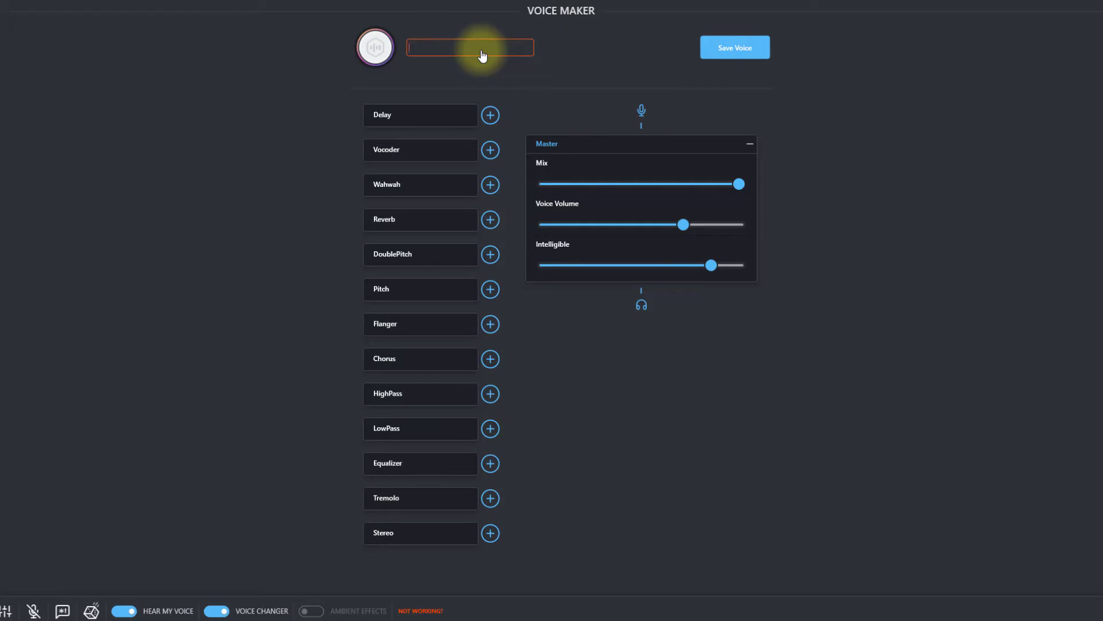
type("New")
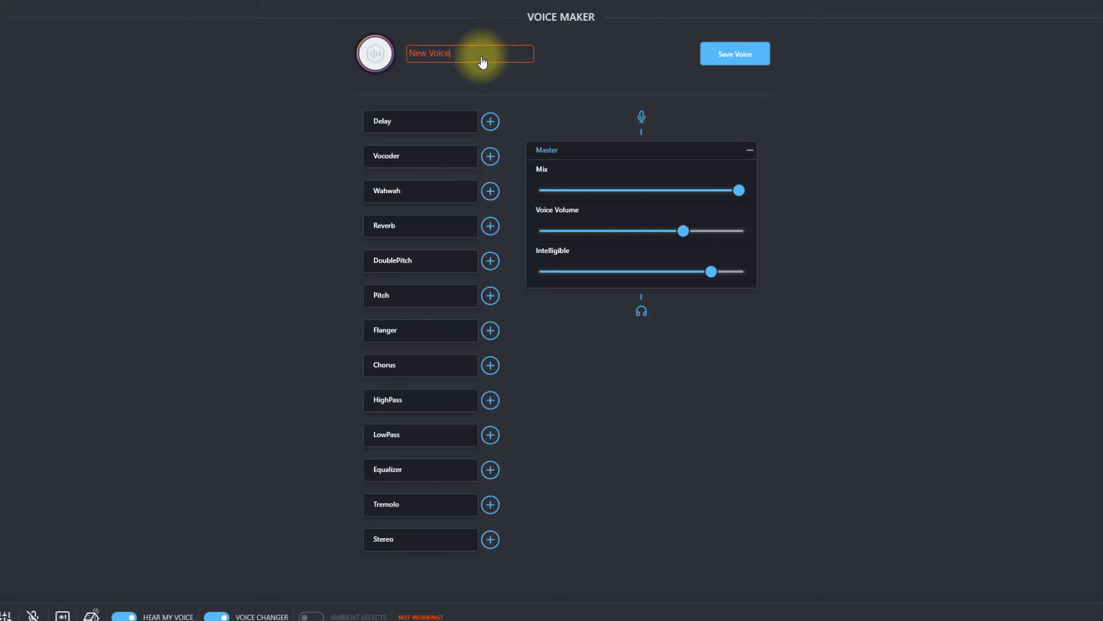
type(" Voice")
key("Return")
left_click(735, 53)
left_click(577, 330)
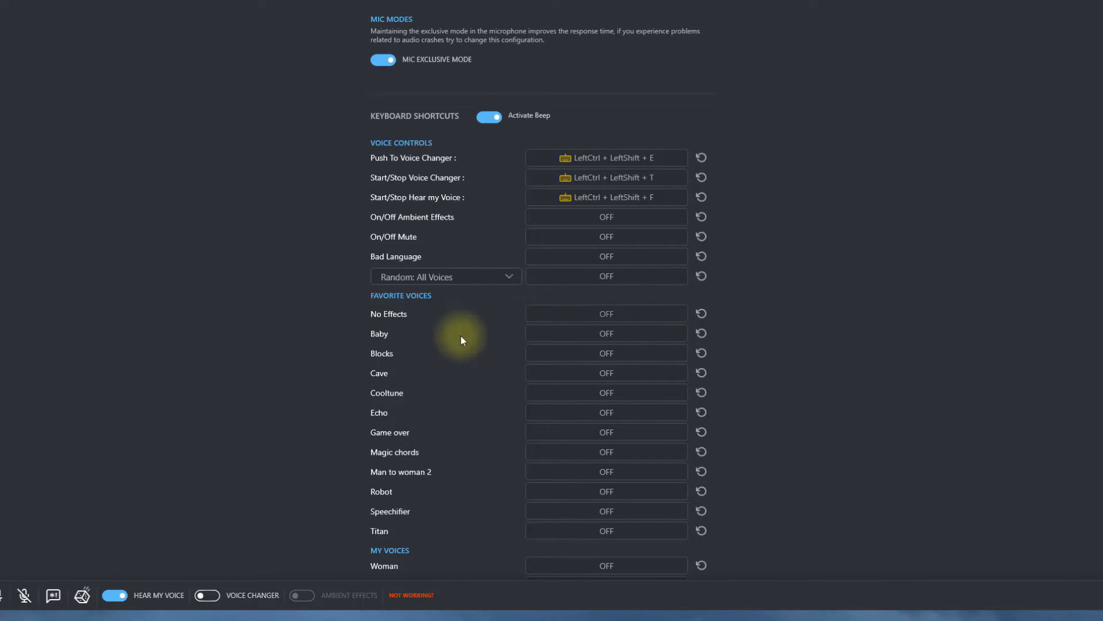
Assign keyboard shortcuts for the Baby voice, ambient effects (Space) and No Effects (N)
left_click(584, 342)
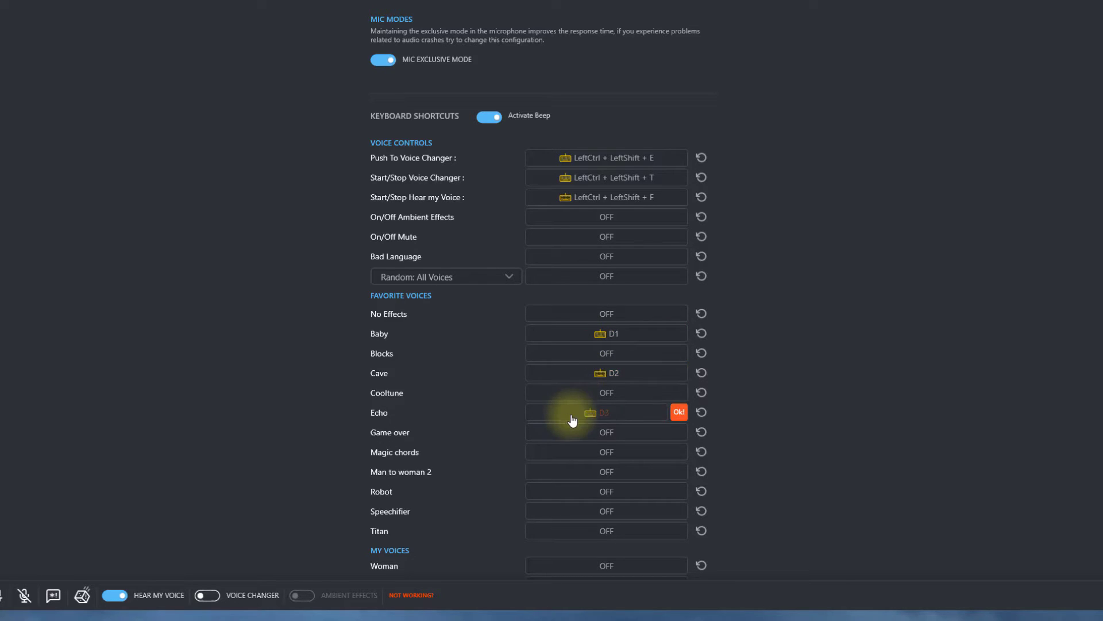
left_click(580, 224)
key("space")
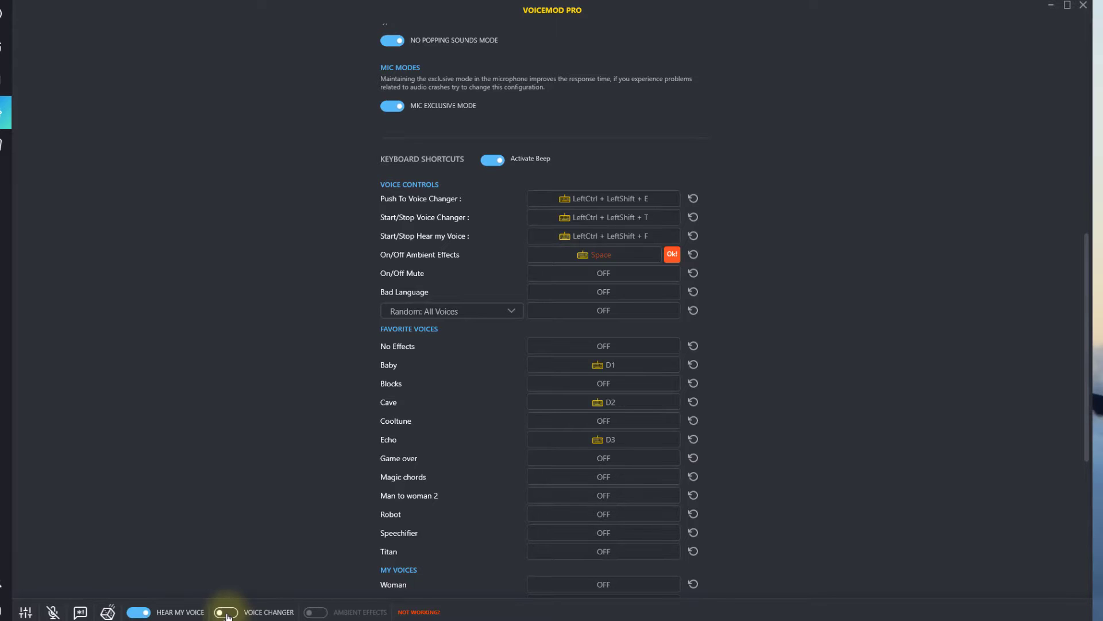
key("1")
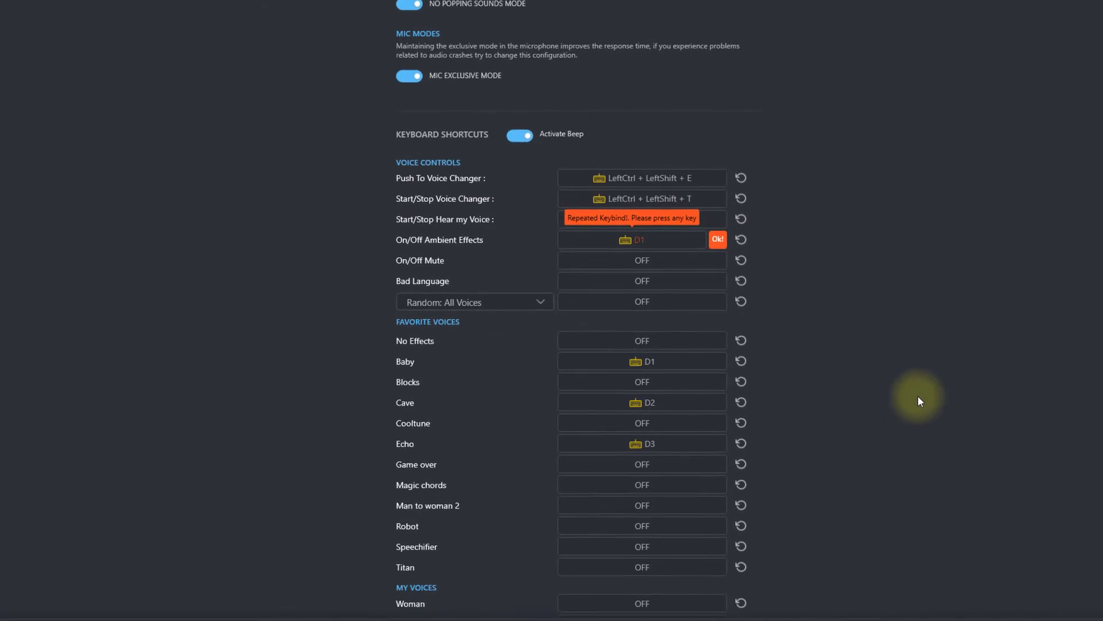
key("2")
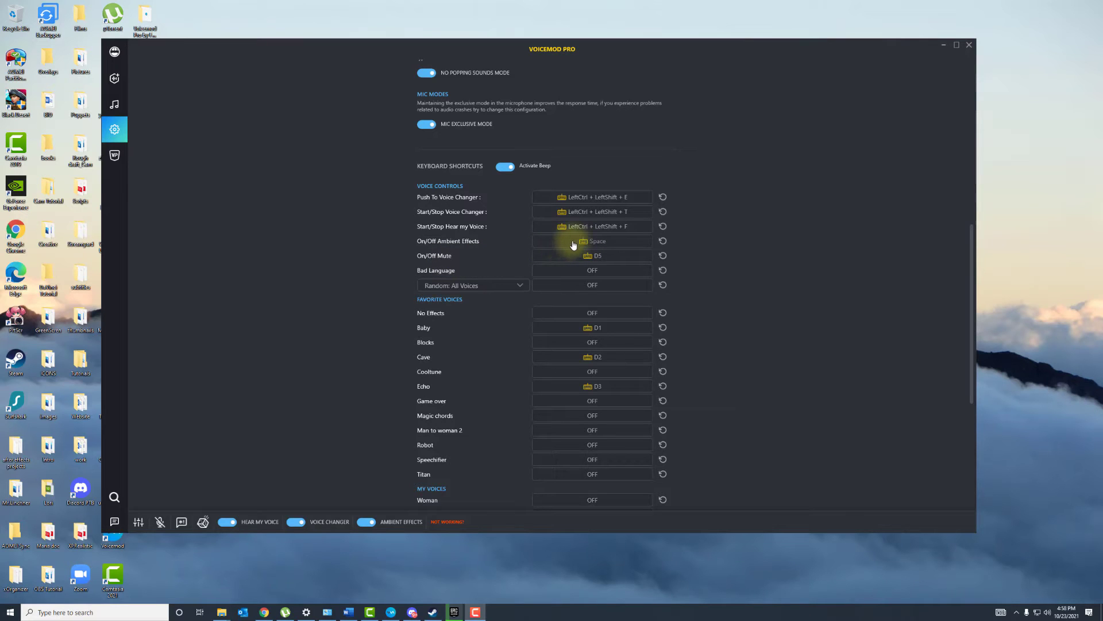
key("n")
left_click(645, 312)
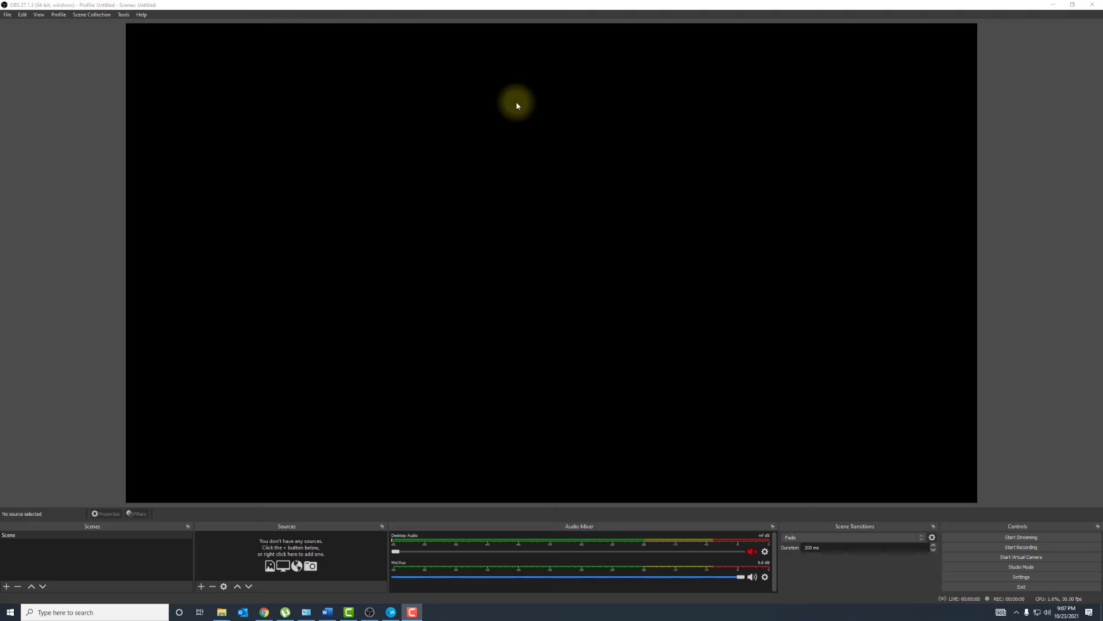
Add a Video Capture Device source for the webcam to the OBS scene
left_click(201, 586)
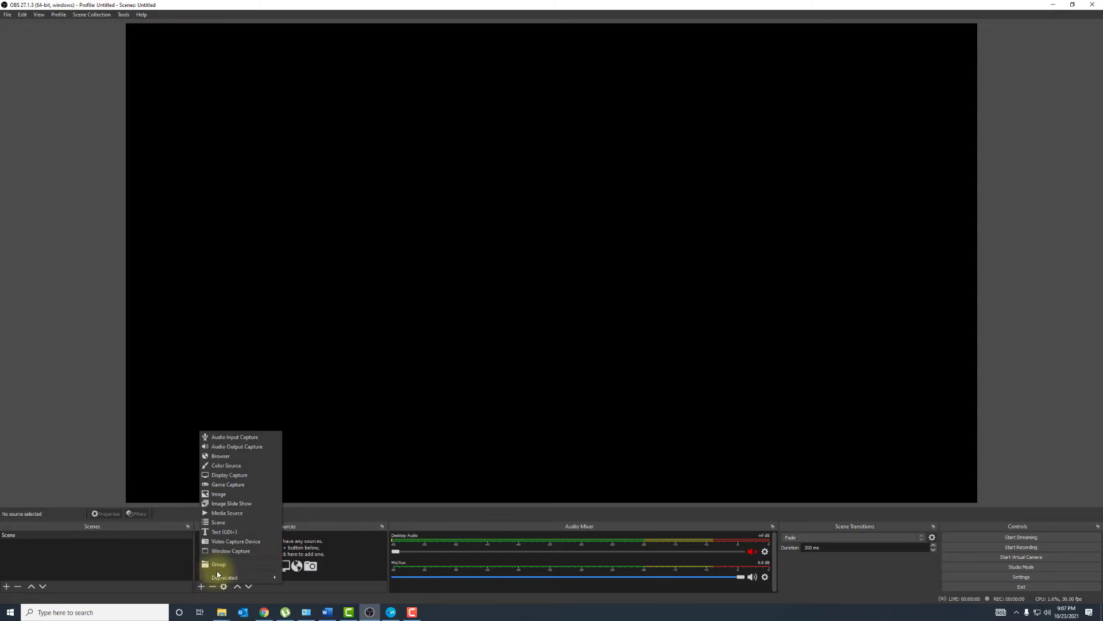
left_click(250, 543)
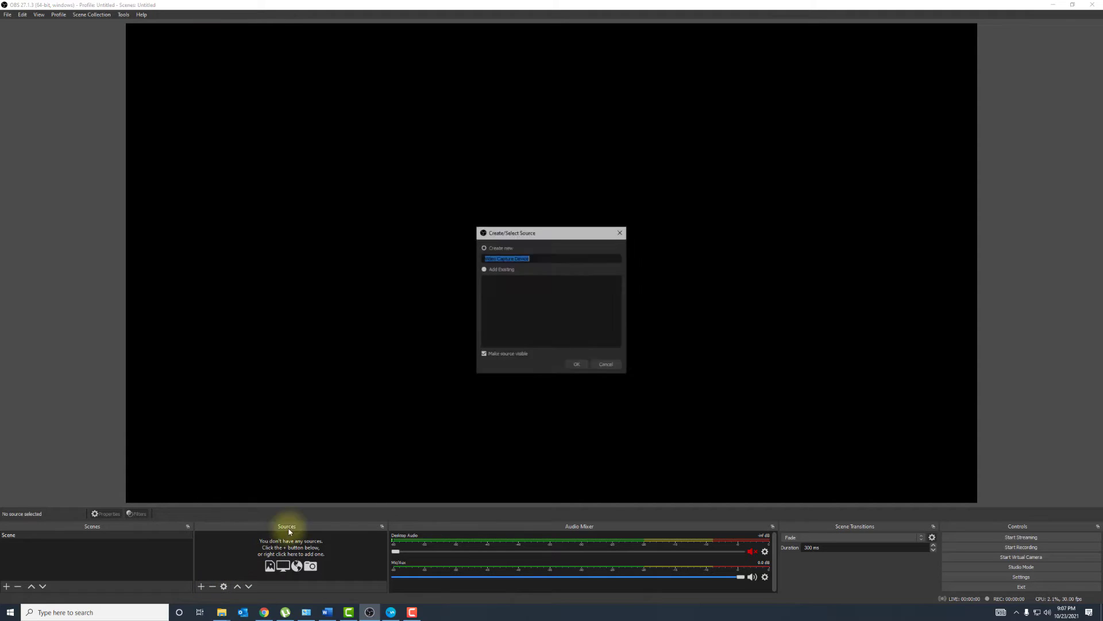
left_click(577, 365)
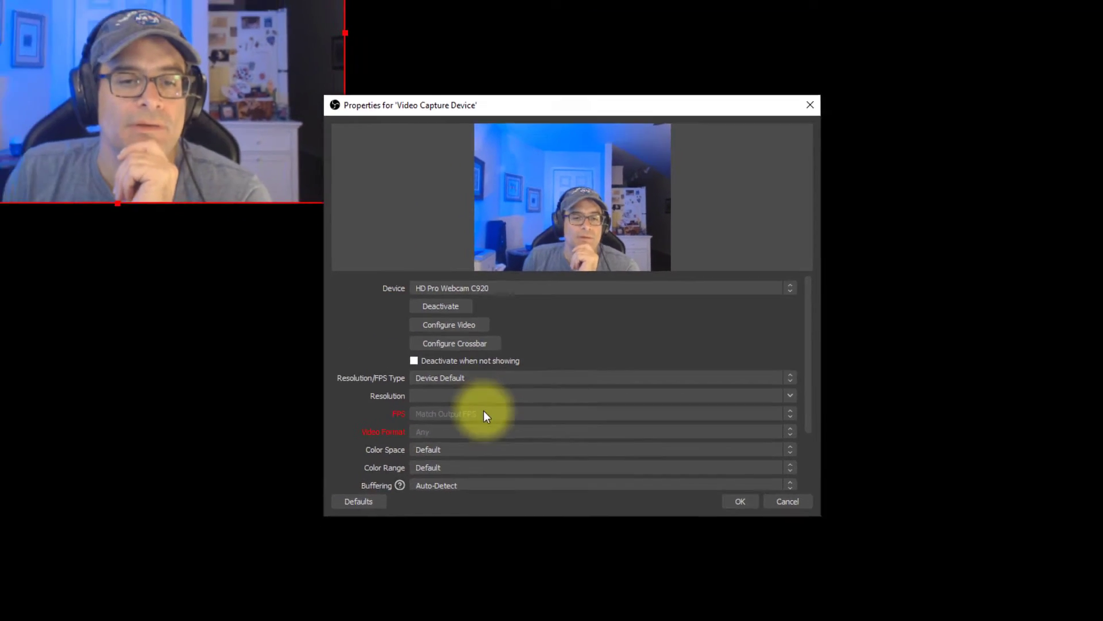
Give the webcam source a custom audio device: Microphone (Voicemod Virtual Audio Device (WDM))
left_click(484, 377)
left_click(538, 402)
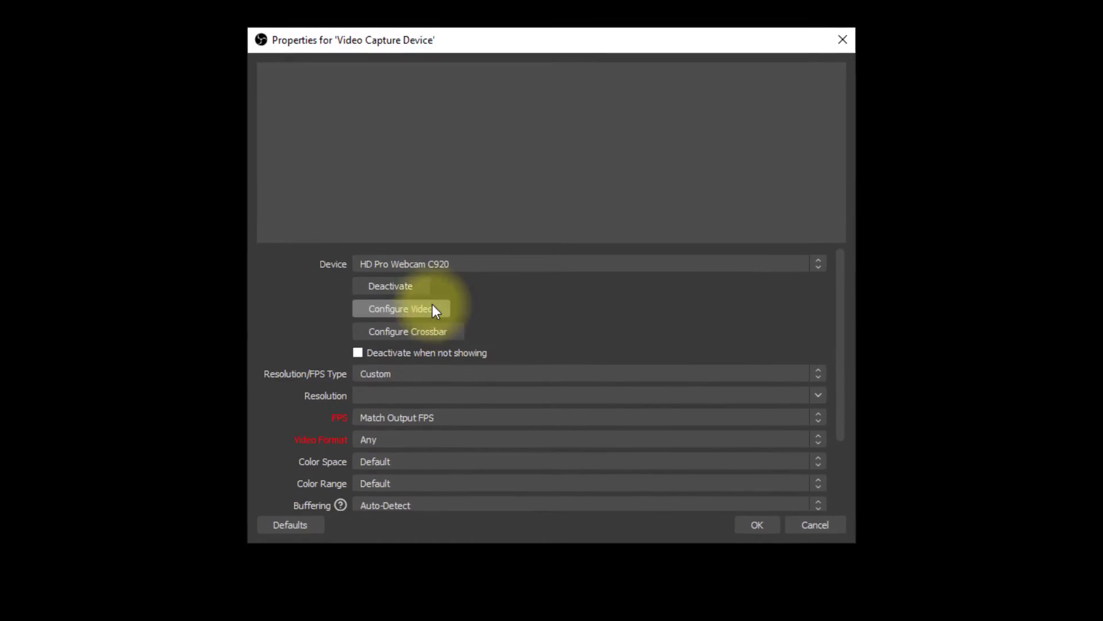
left_click(421, 381)
left_click(436, 390)
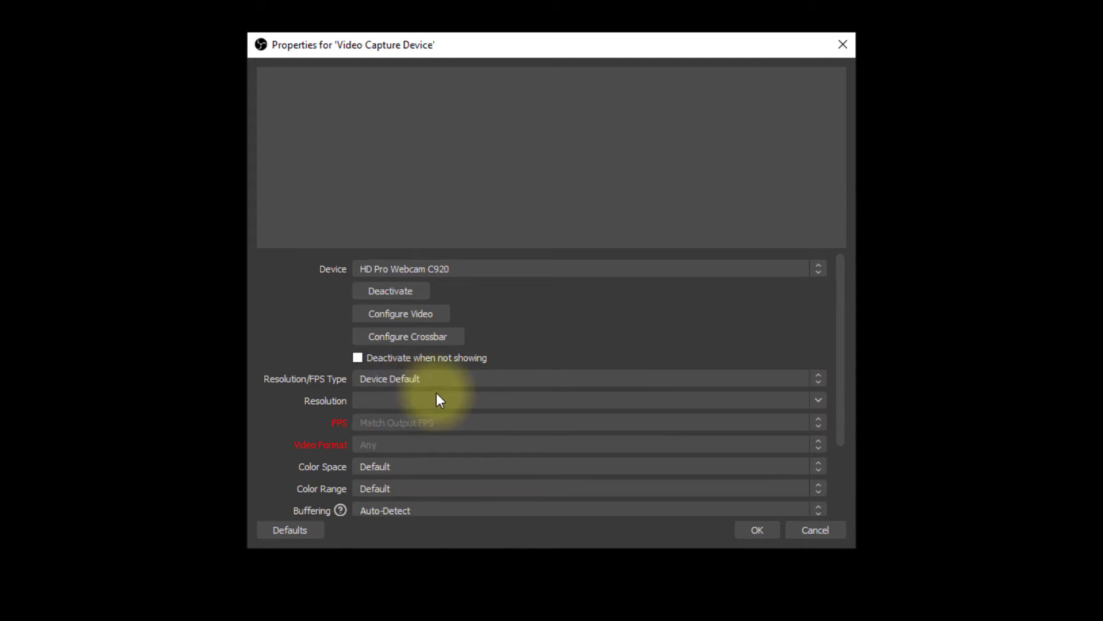
scroll(497, 236, "down", 5)
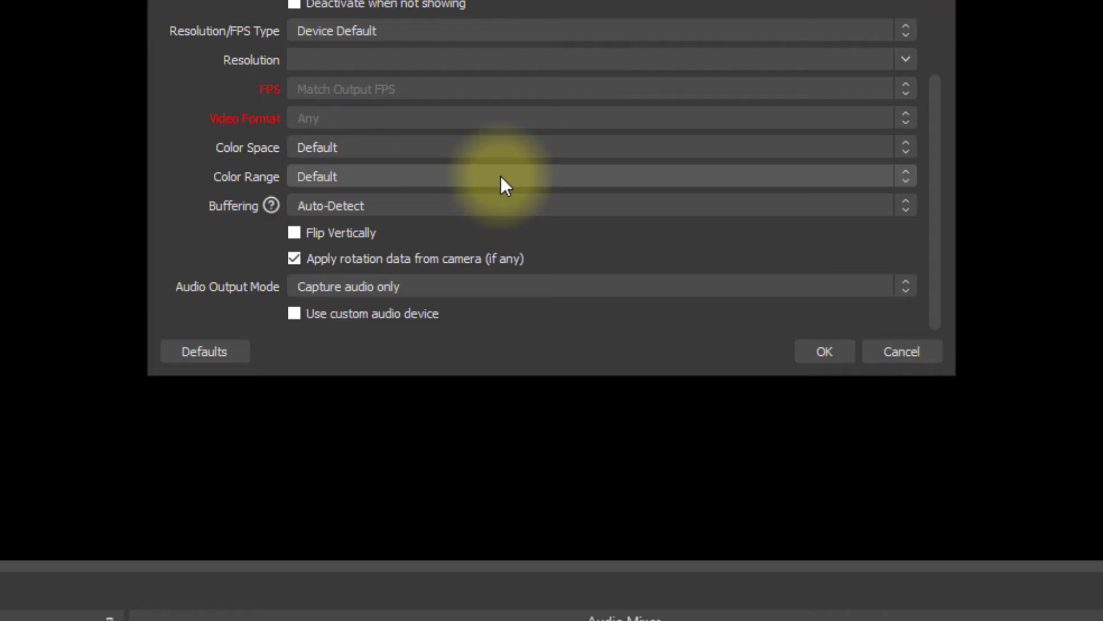
left_click(296, 314)
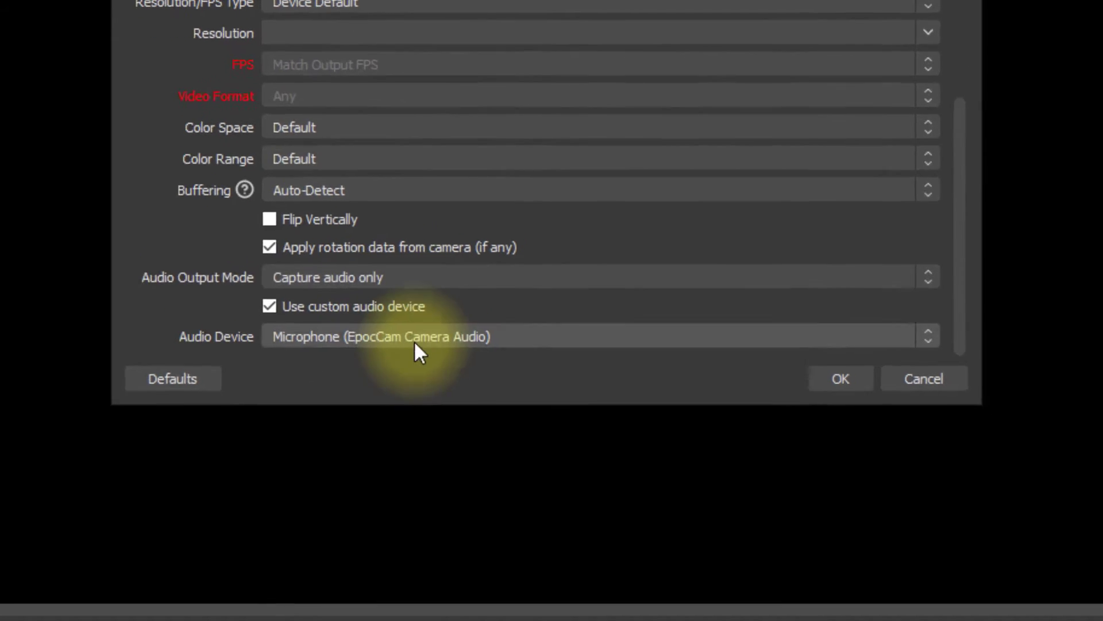
left_click(415, 341)
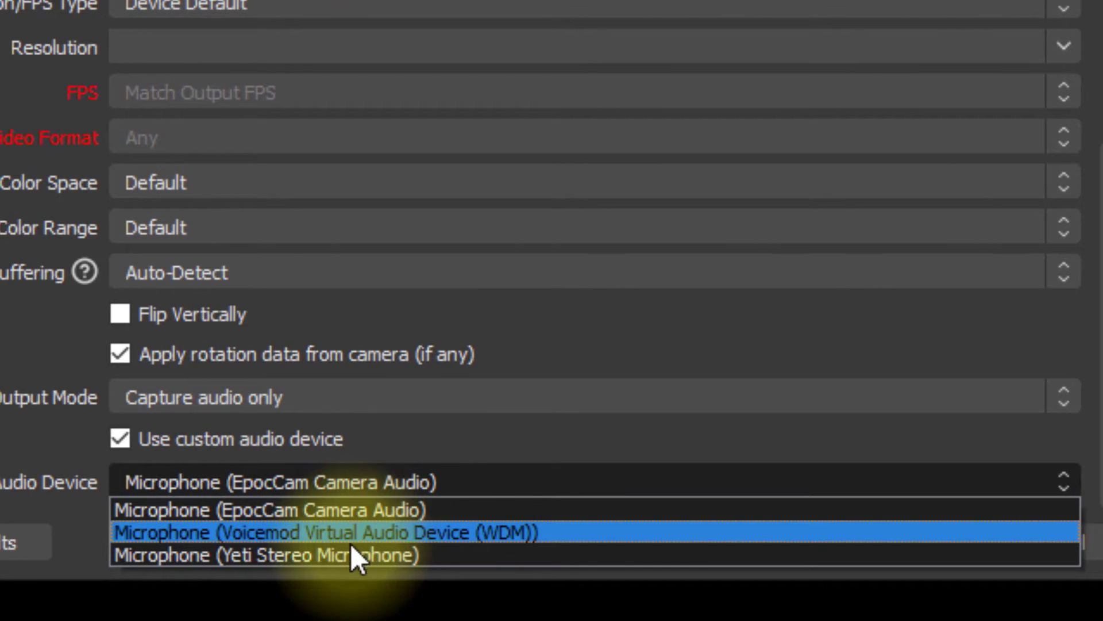
left_click(305, 538)
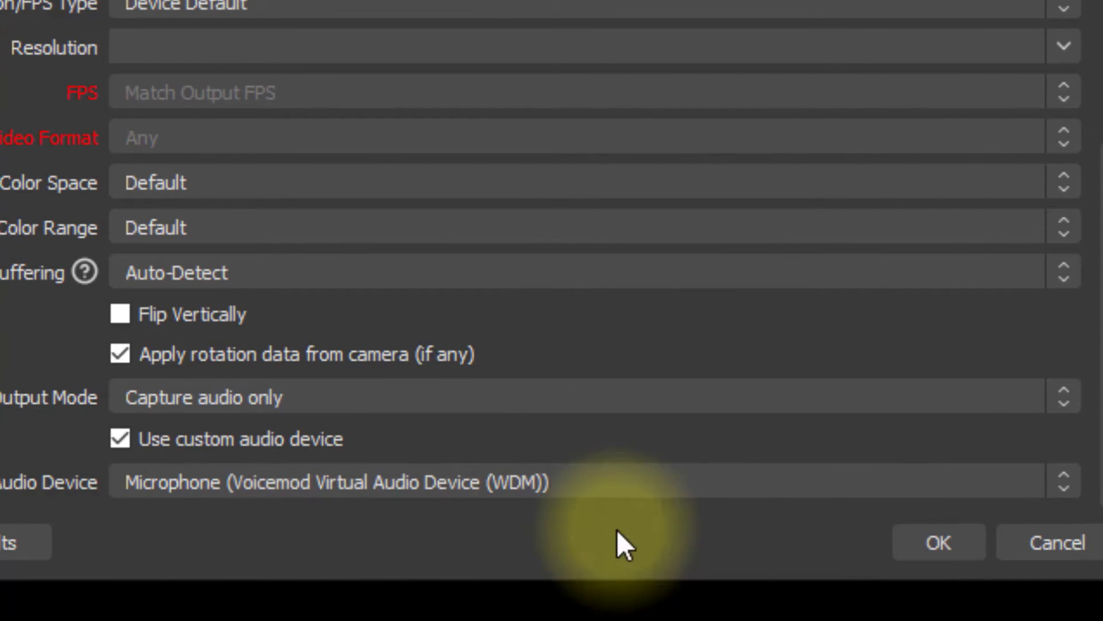
left_click(935, 544)
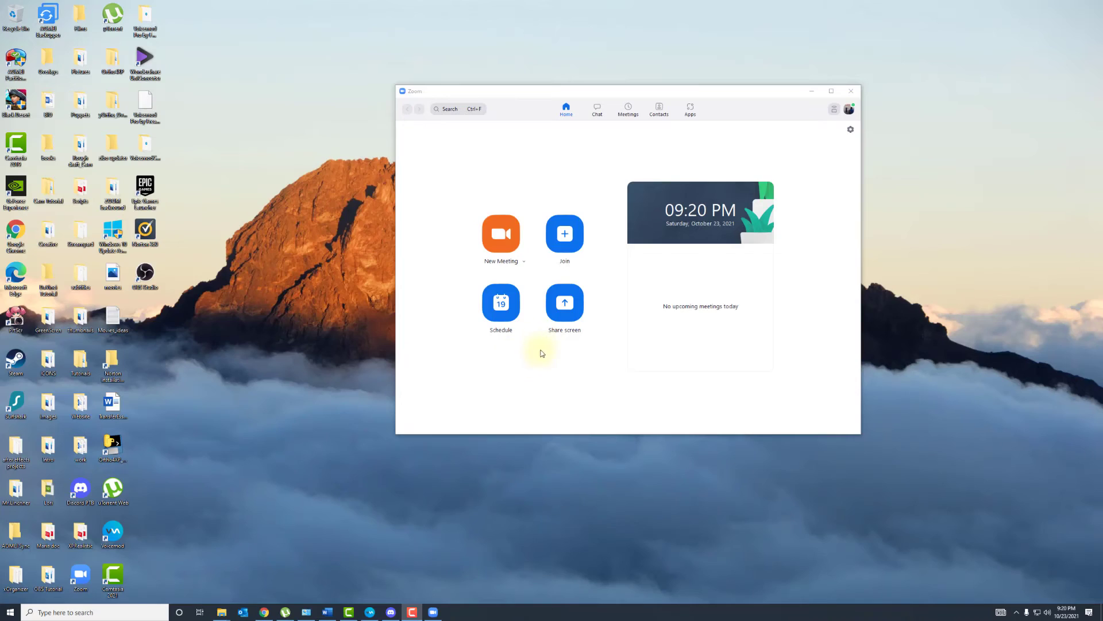
Set Zoom's speaker to Speakers (Yeti Stereo Microphone) and microphone to Voicemod Virtual Audio Device
left_click(851, 131)
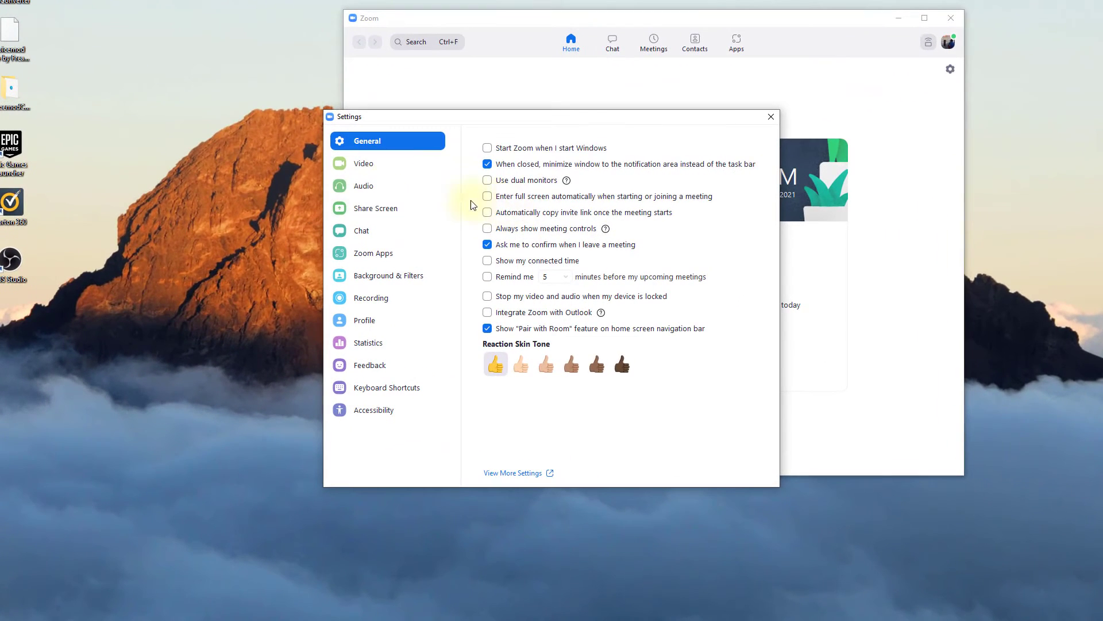
left_click(376, 163)
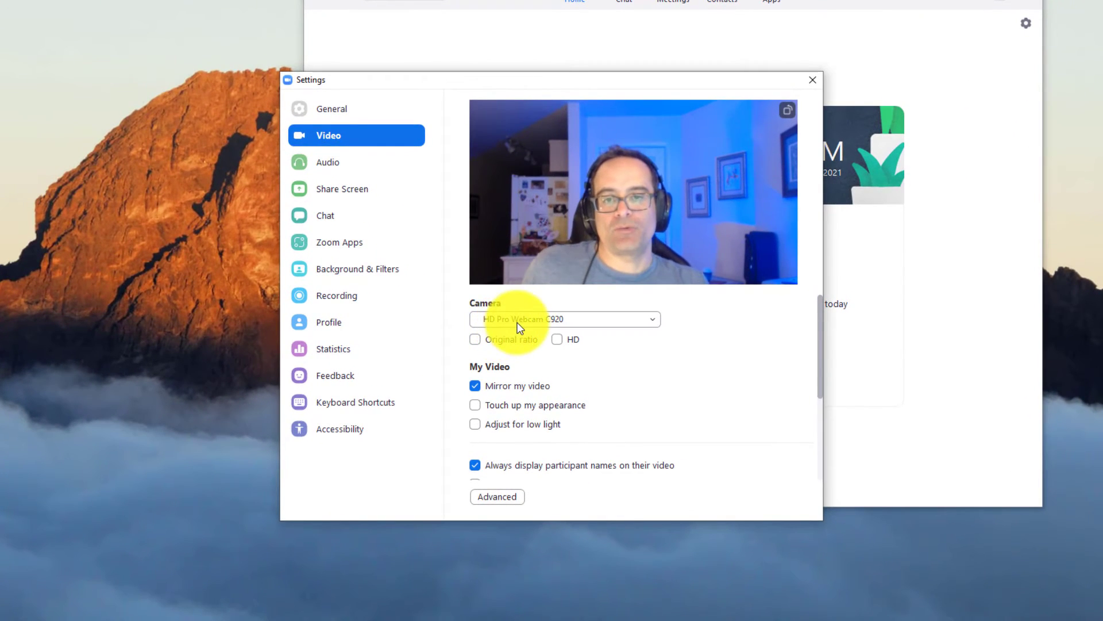
left_click(343, 167)
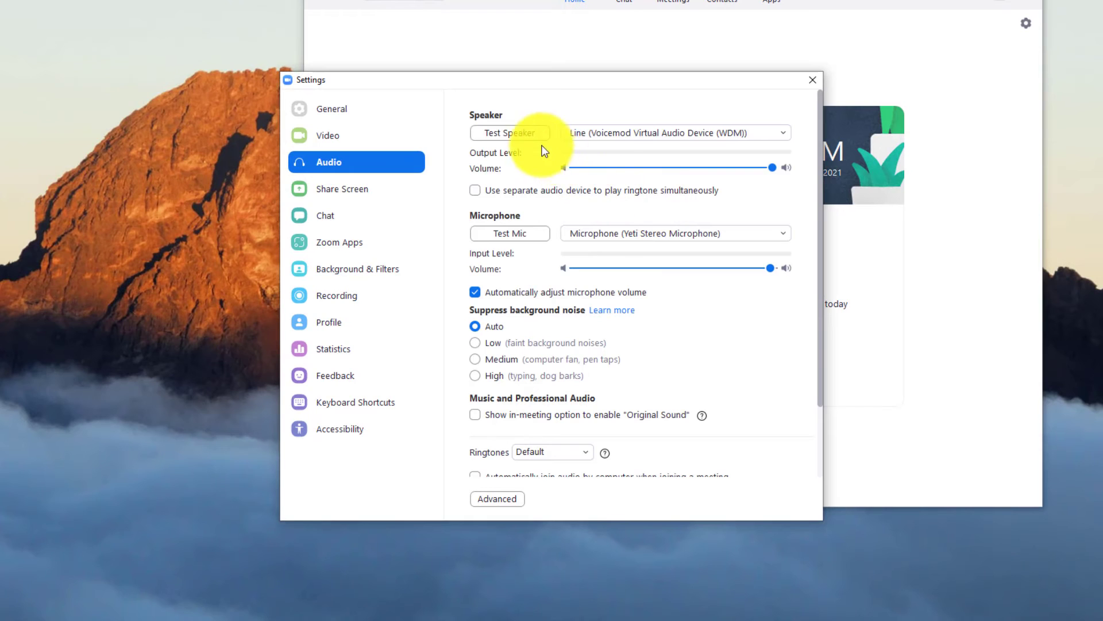
left_click(634, 137)
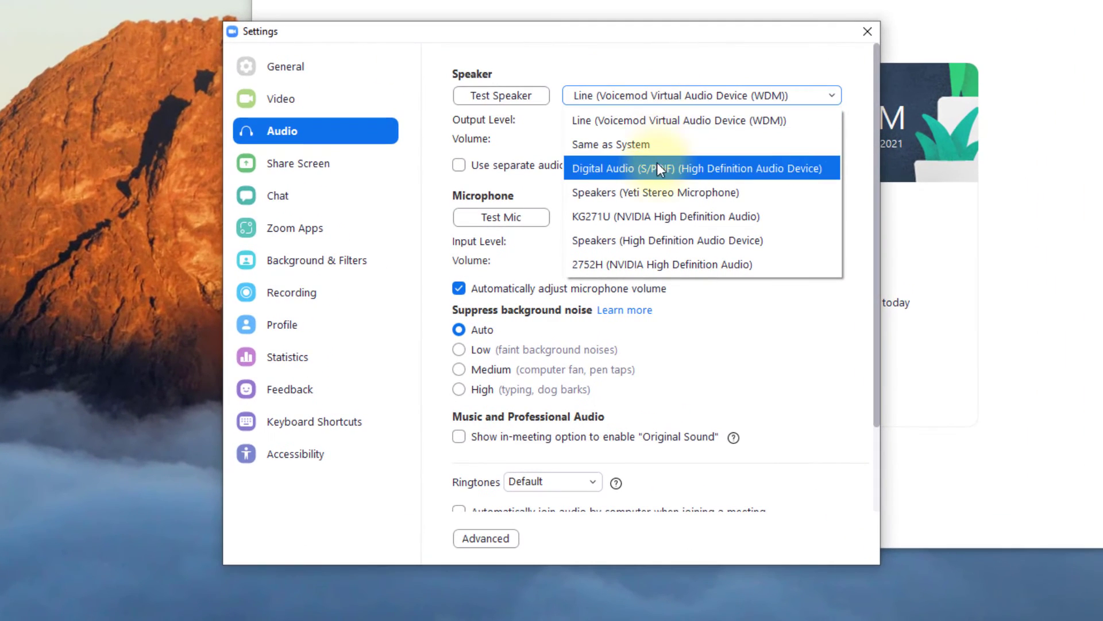
left_click(617, 192)
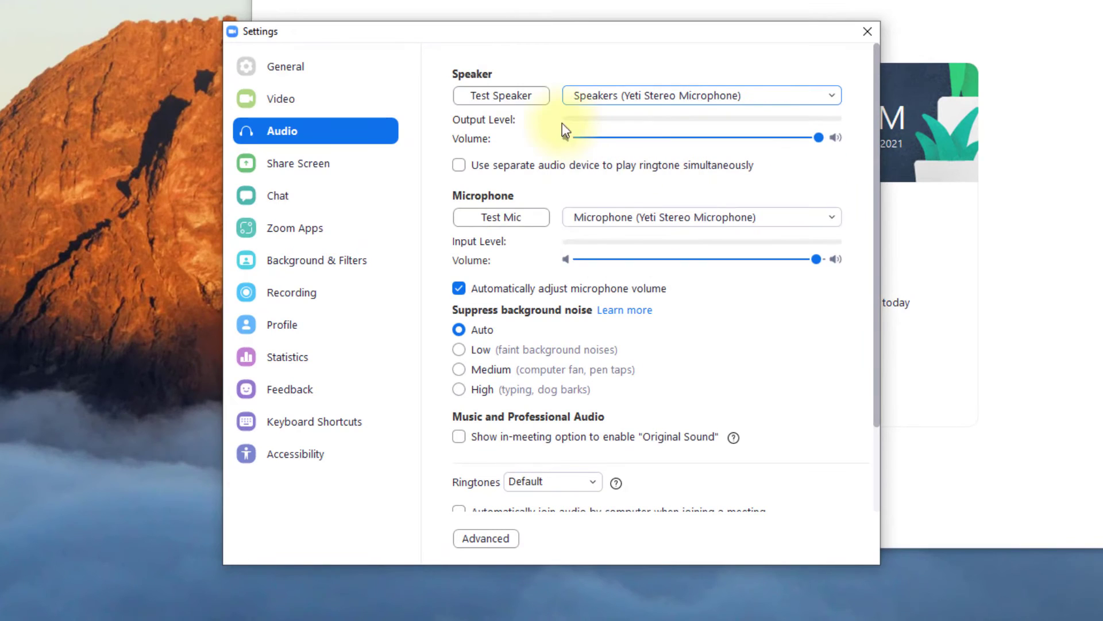
left_click(539, 217)
left_click(625, 219)
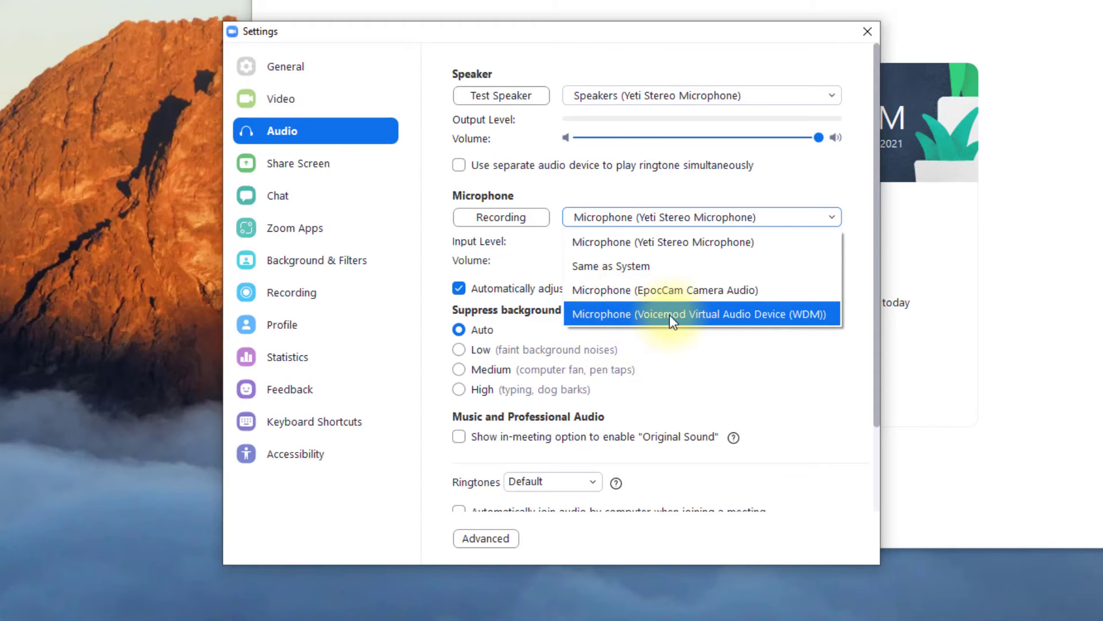
left_click(740, 320)
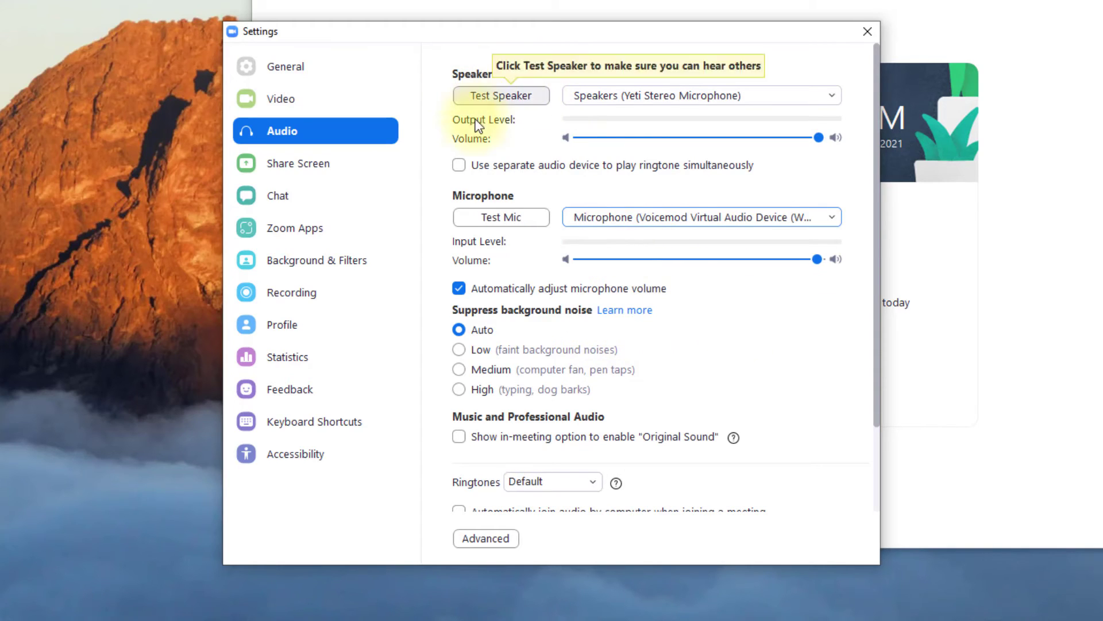
left_click(867, 34)
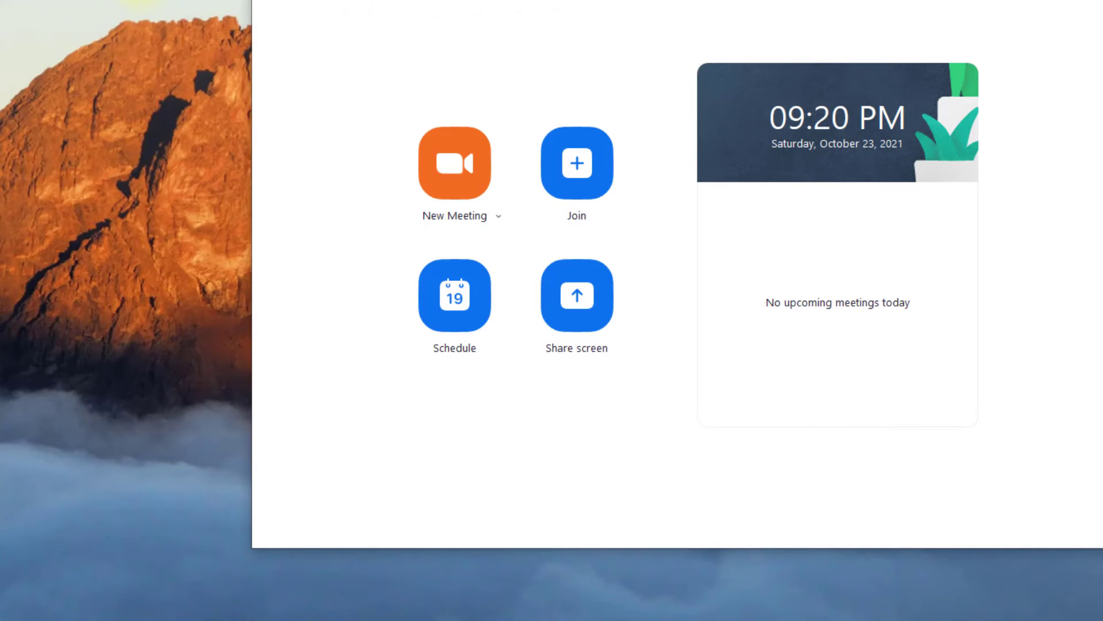
Start a new meeting with computer audio and confirm the Voicemod microphone is selected
left_click(463, 192)
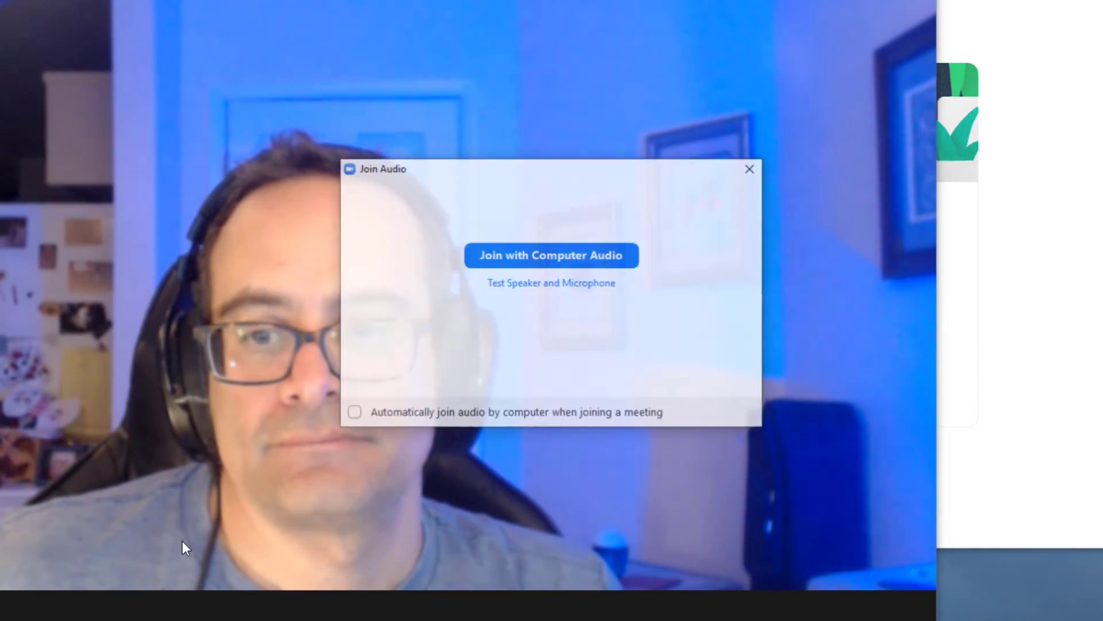
left_click(566, 256)
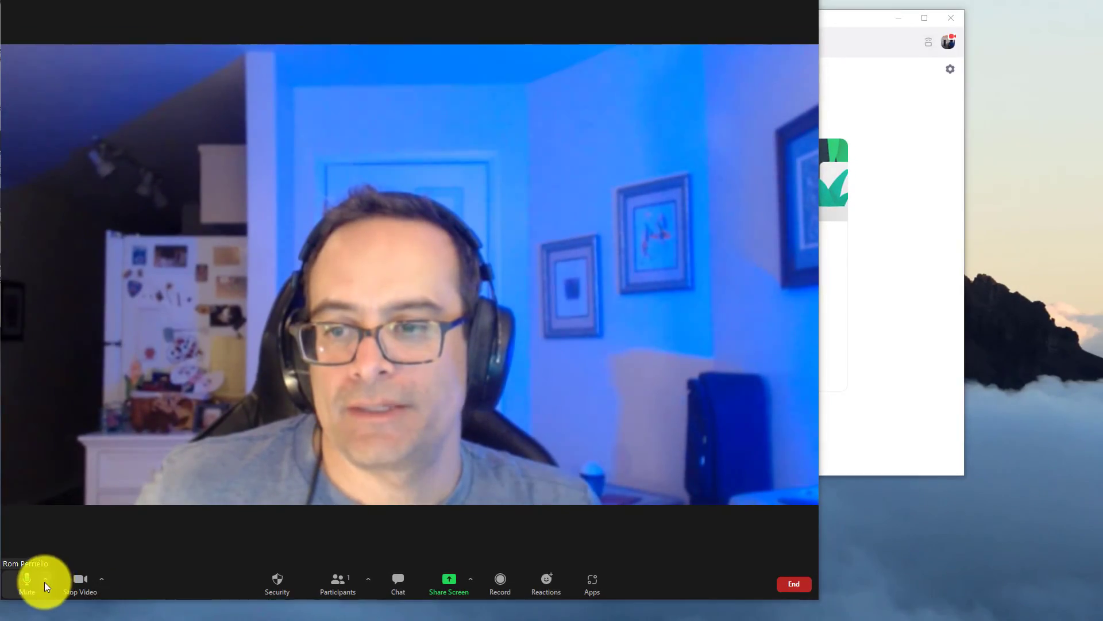
left_click(48, 583)
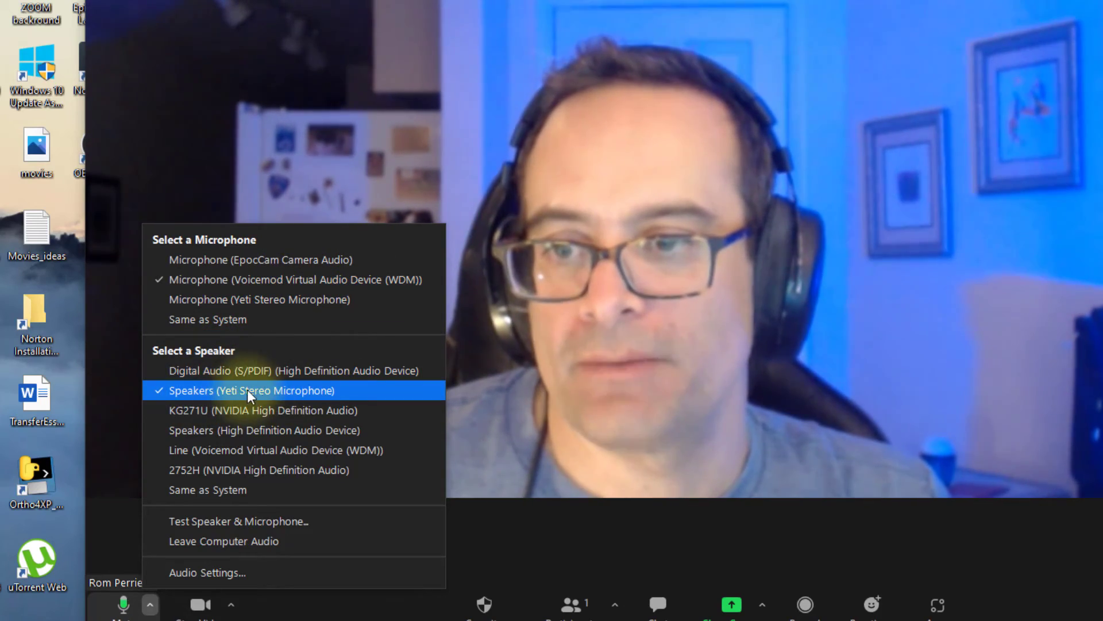
left_click(220, 390)
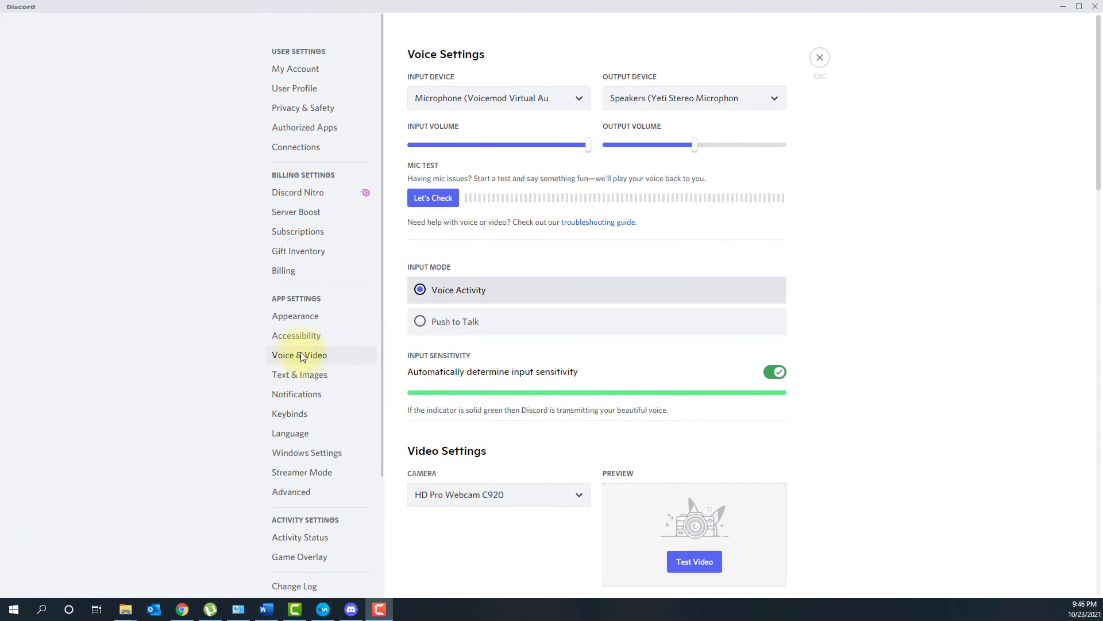
In Discord's Voice & Video settings, keep Voicemod as input and Speakers (Yeti Stereo Microphone) as output
left_click(320, 359)
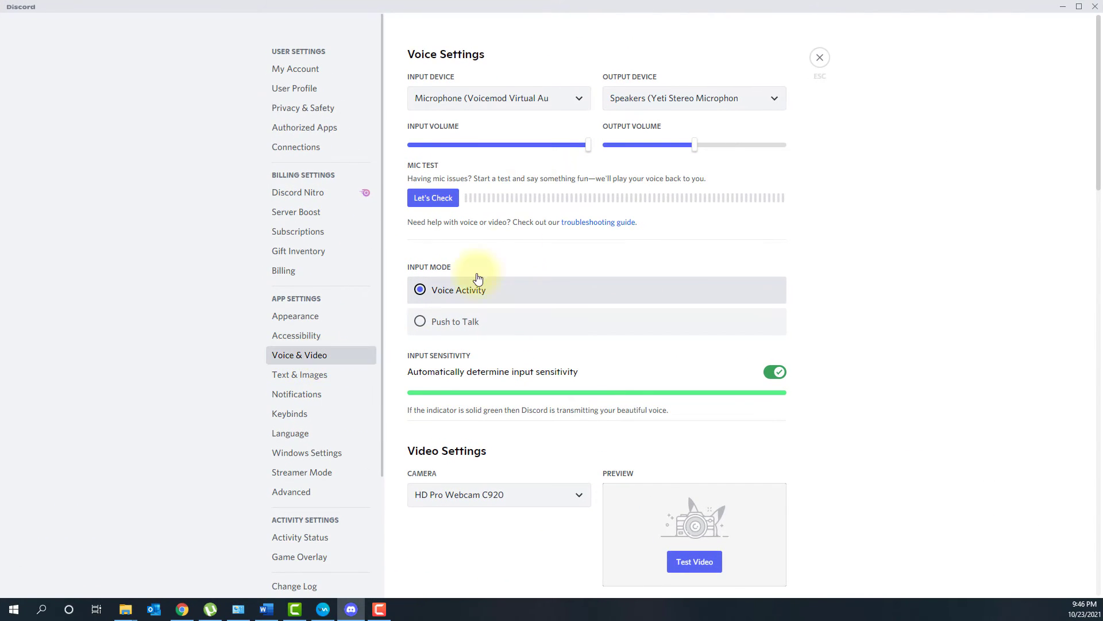
left_click(487, 101)
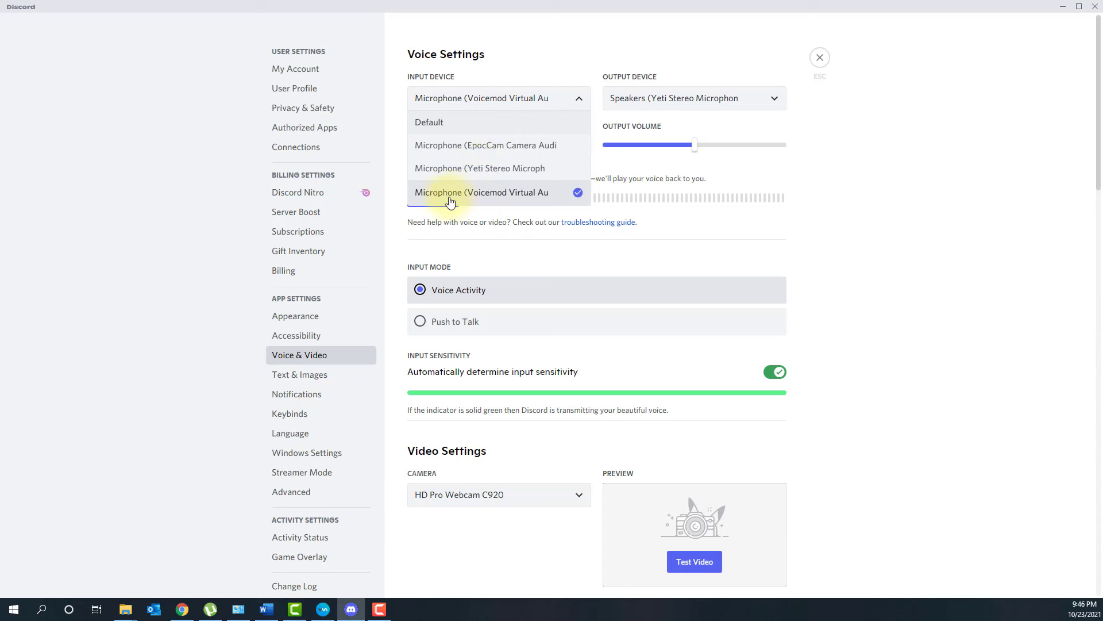
left_click(499, 198)
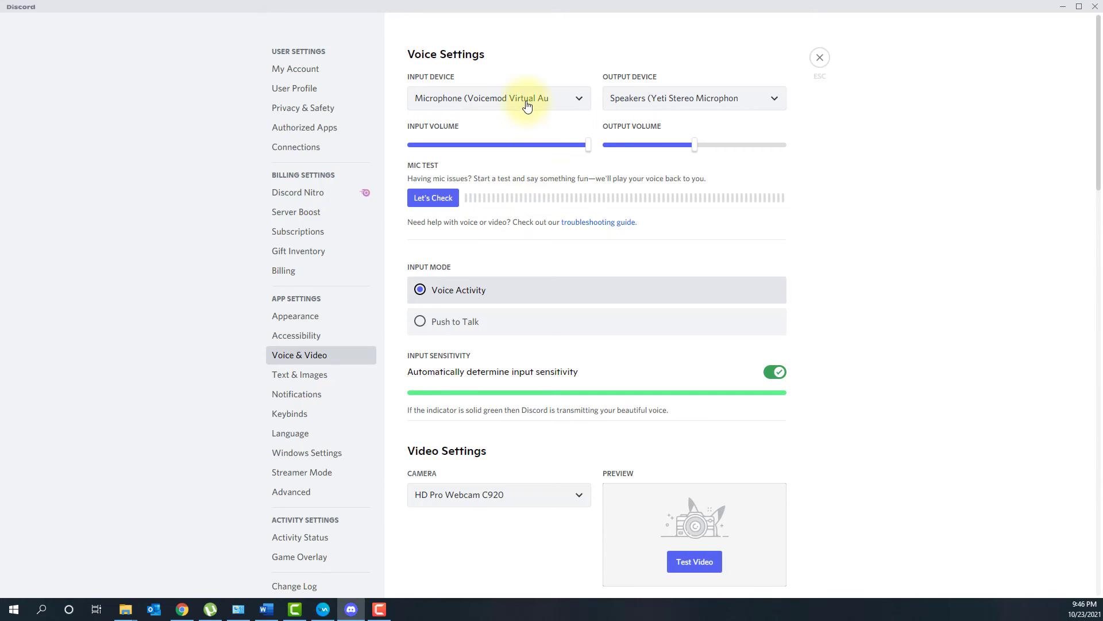
left_click(674, 110)
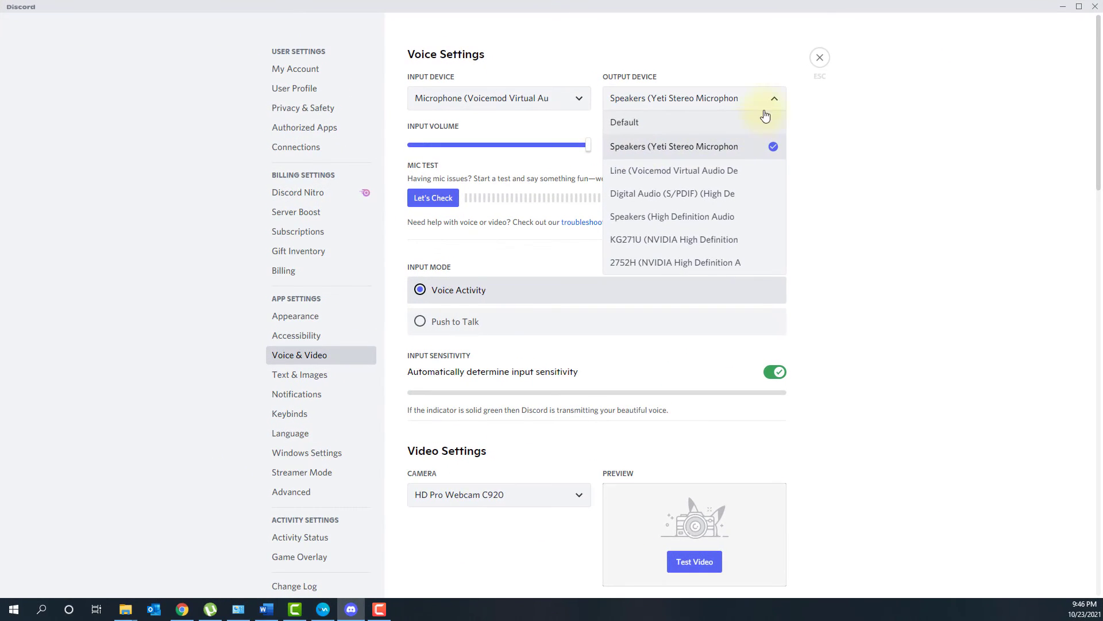
left_click(820, 64)
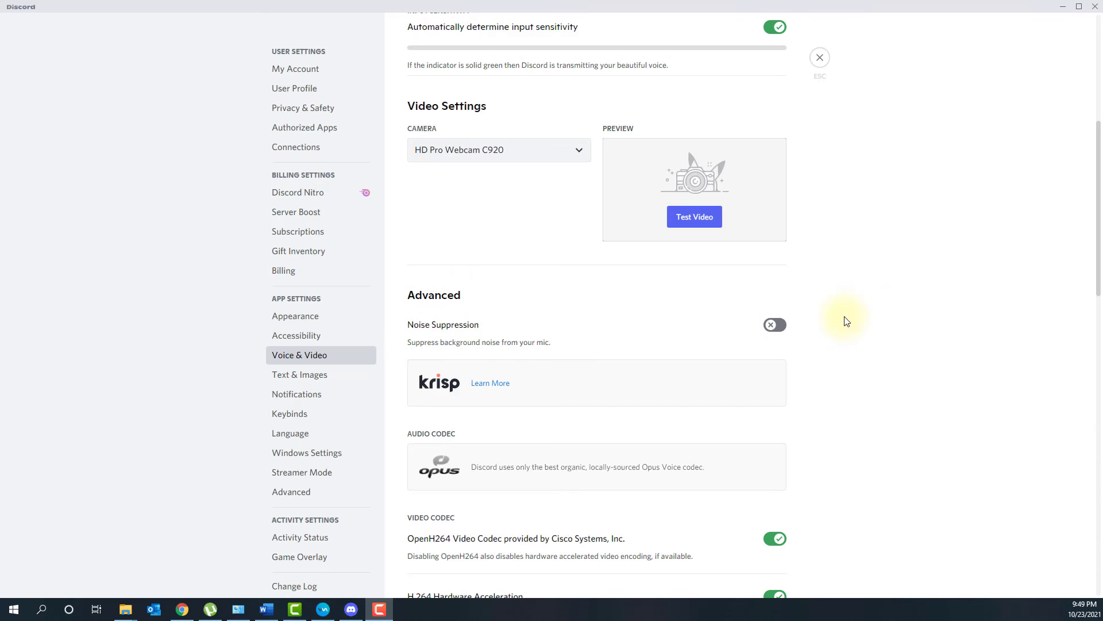
Switch off the Noise Reduction toggle under Voice Processing
scroll(430, 236, "down", 8)
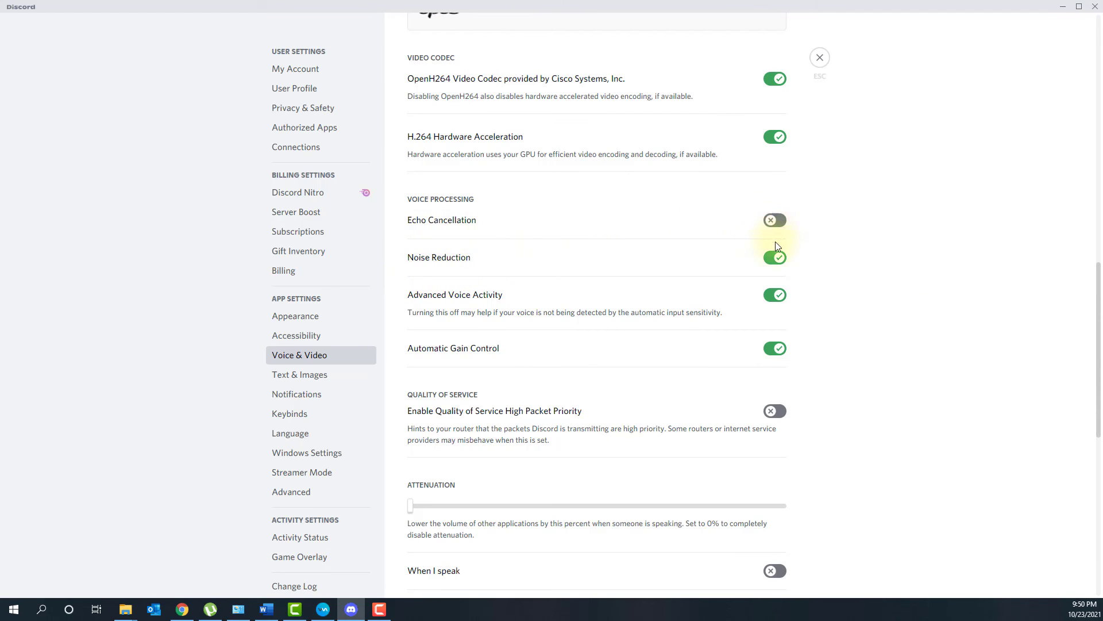
left_click(773, 259)
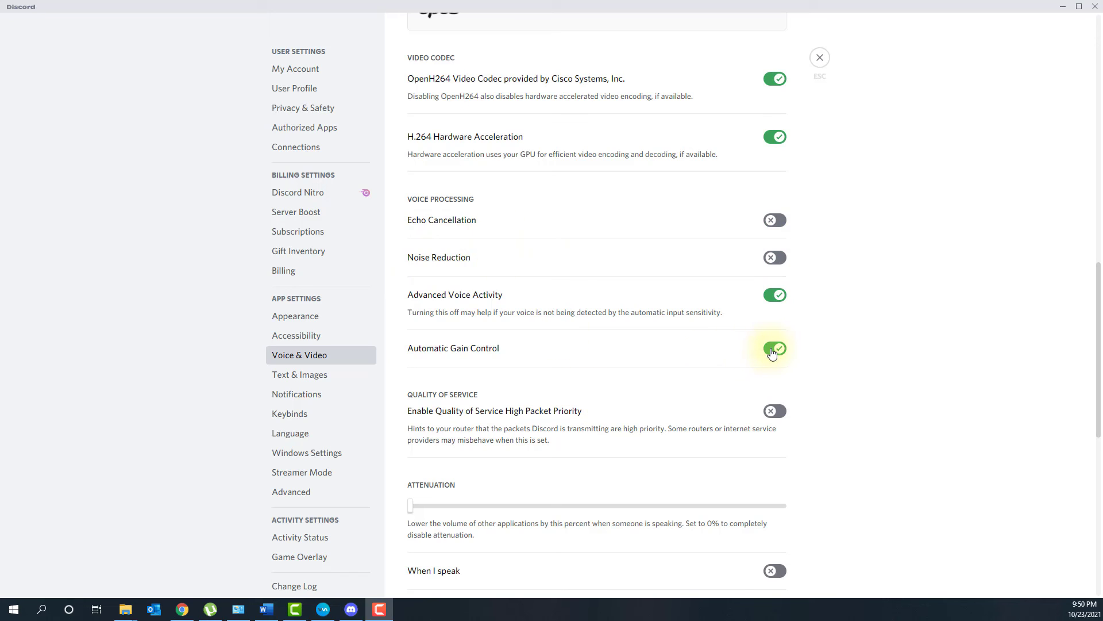